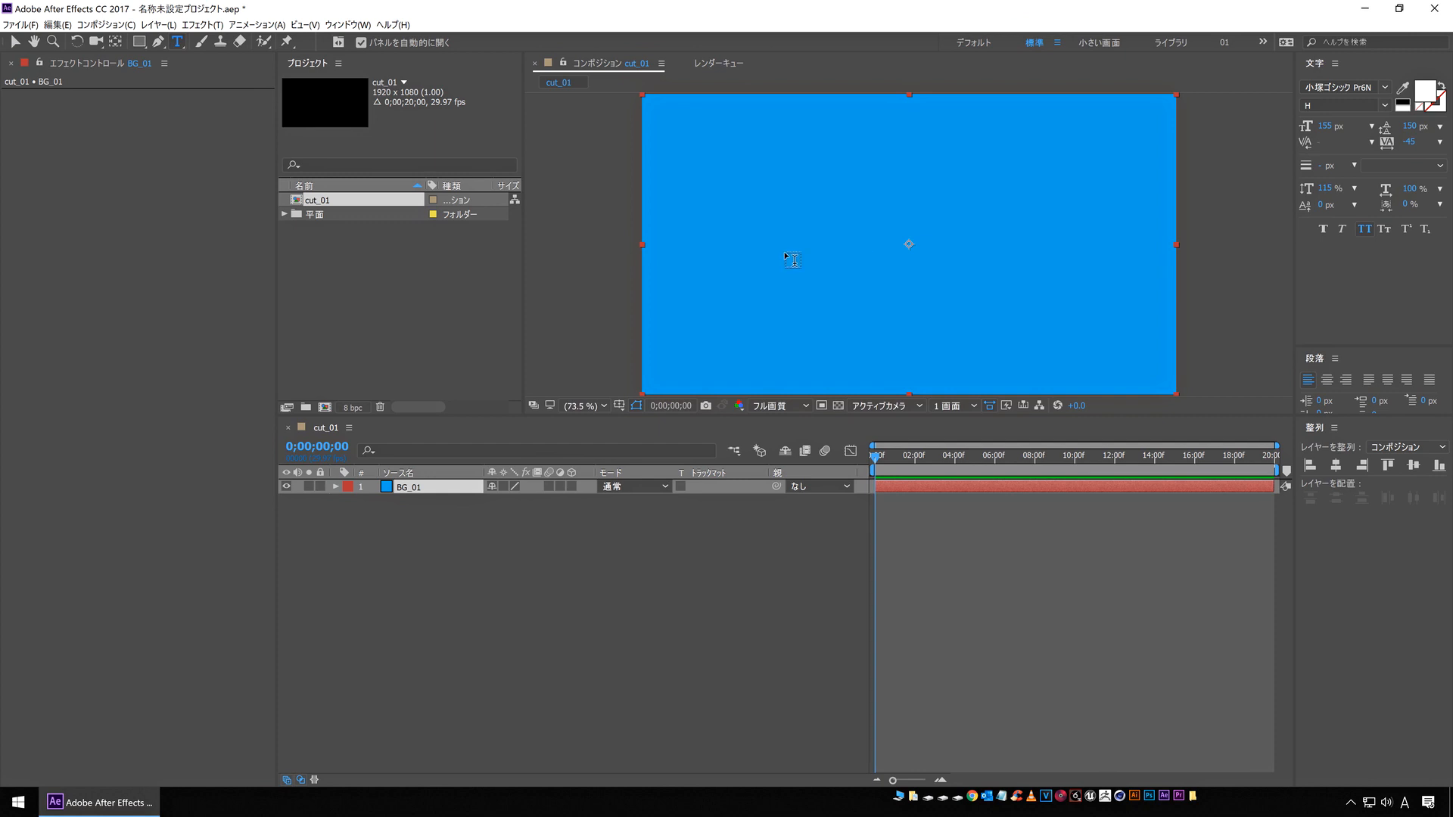
Add the text TORAERA to the composition and center it horizontally and vertically in the frame
{"action": "type", "text": "TORAERA"}
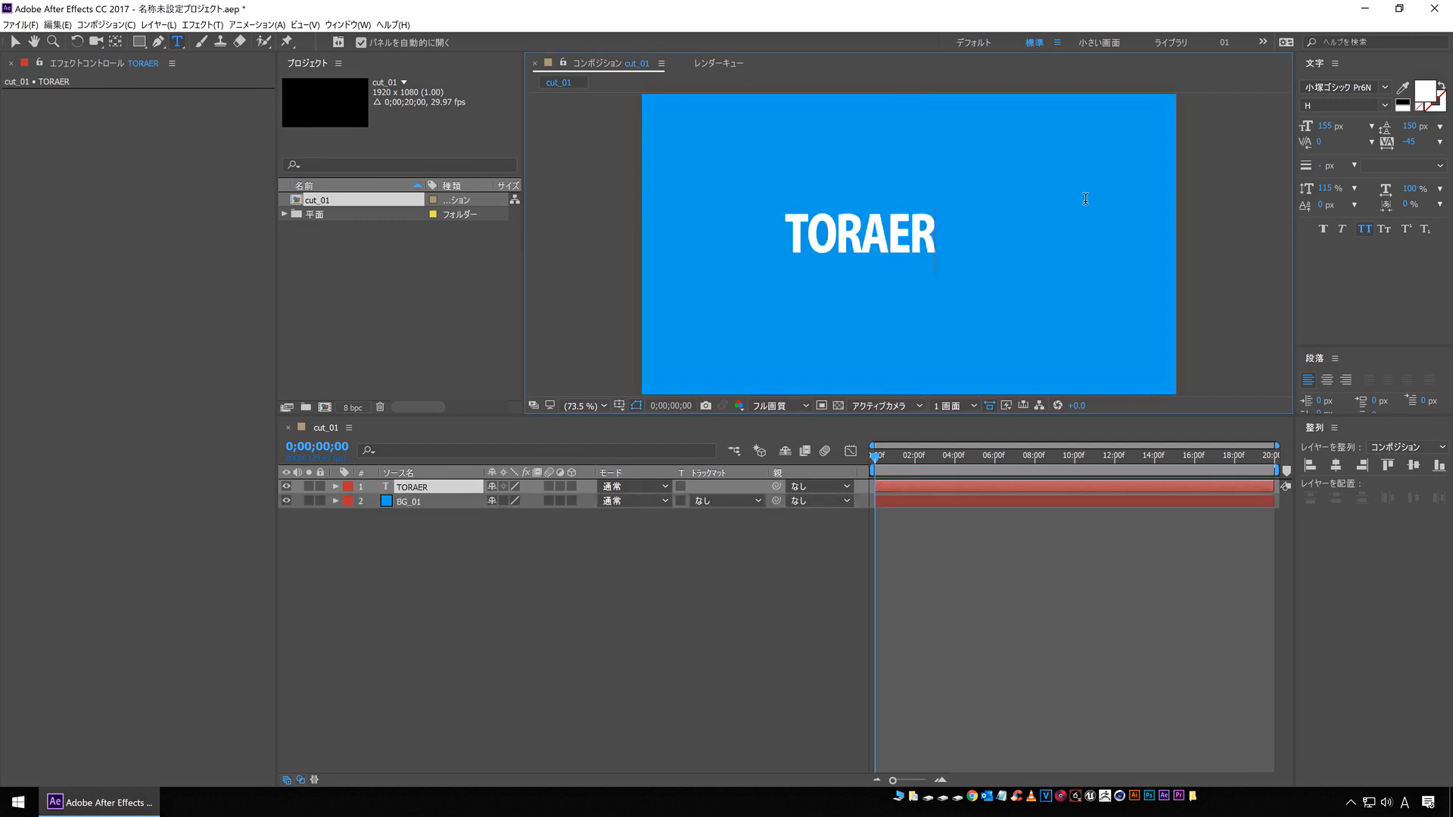
{"action": "left_click", "coordinate": [451, 488]}
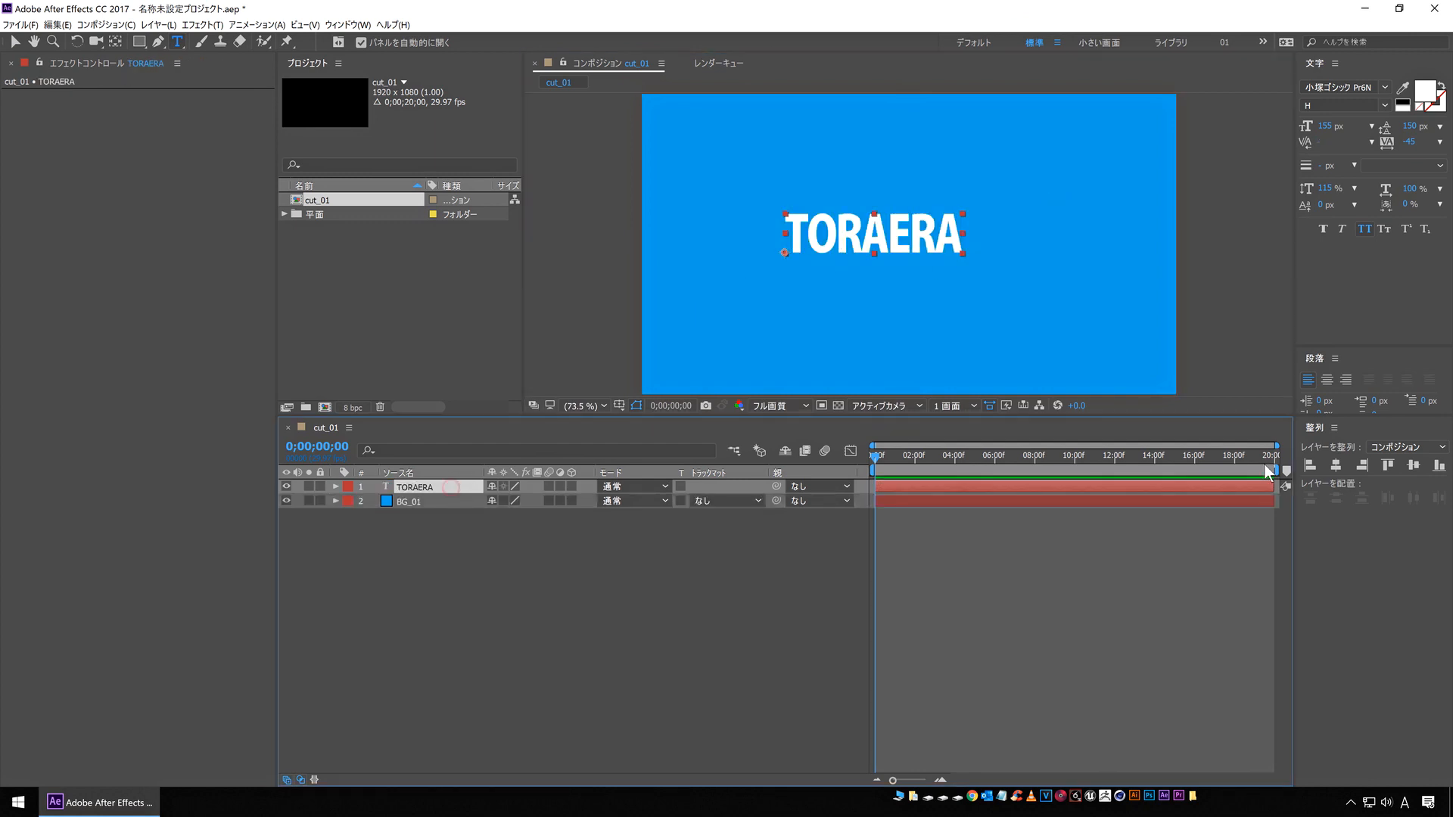
{"action": "left_click", "coordinate": [1334, 465]}
{"action": "left_click", "coordinate": [1413, 466]}
{"action": "left_click", "coordinate": [15, 42]}
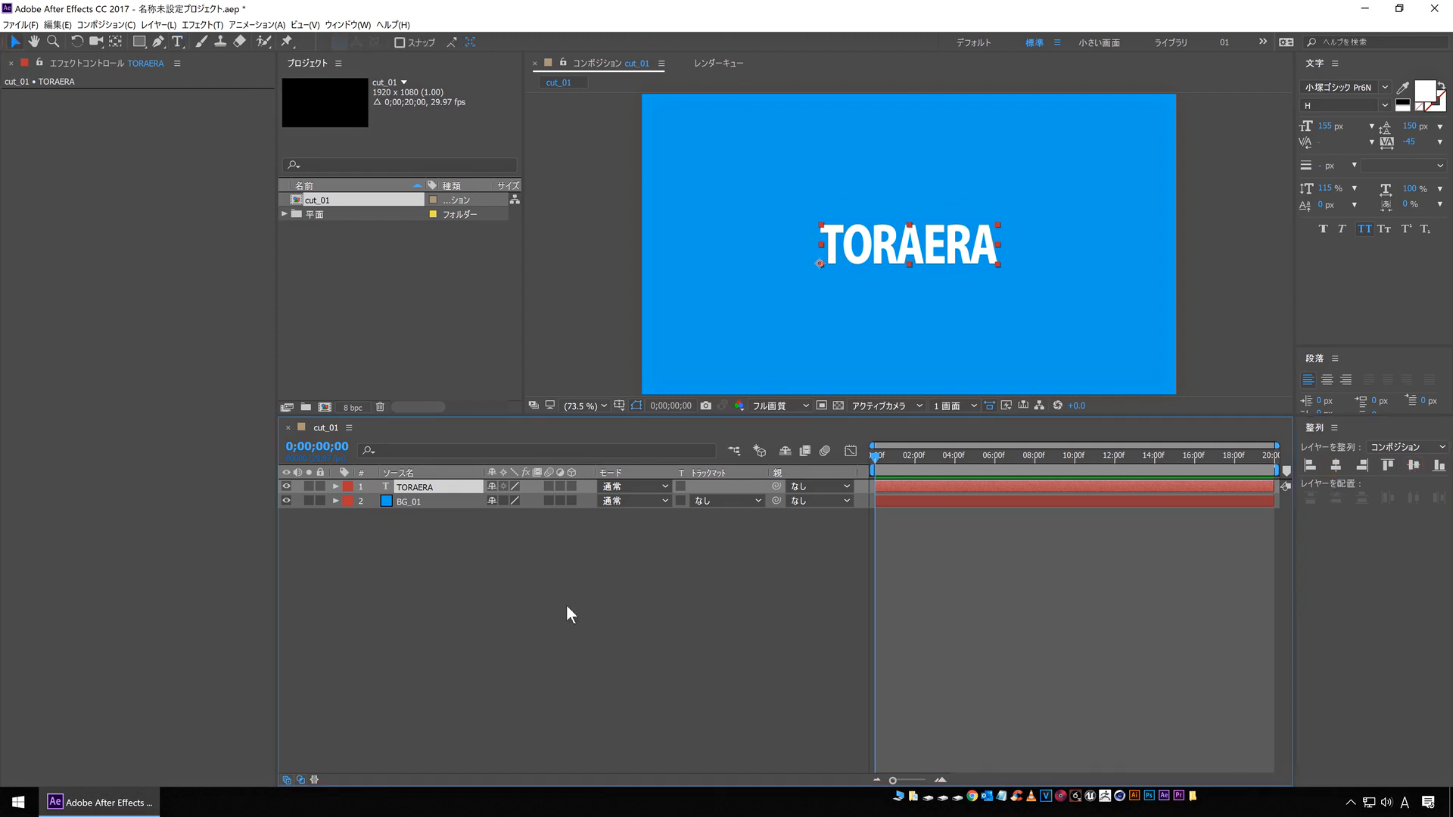
Add a position (位置) animator to the TORAERA text layer
{"action": "left_click", "coordinate": [336, 486]}
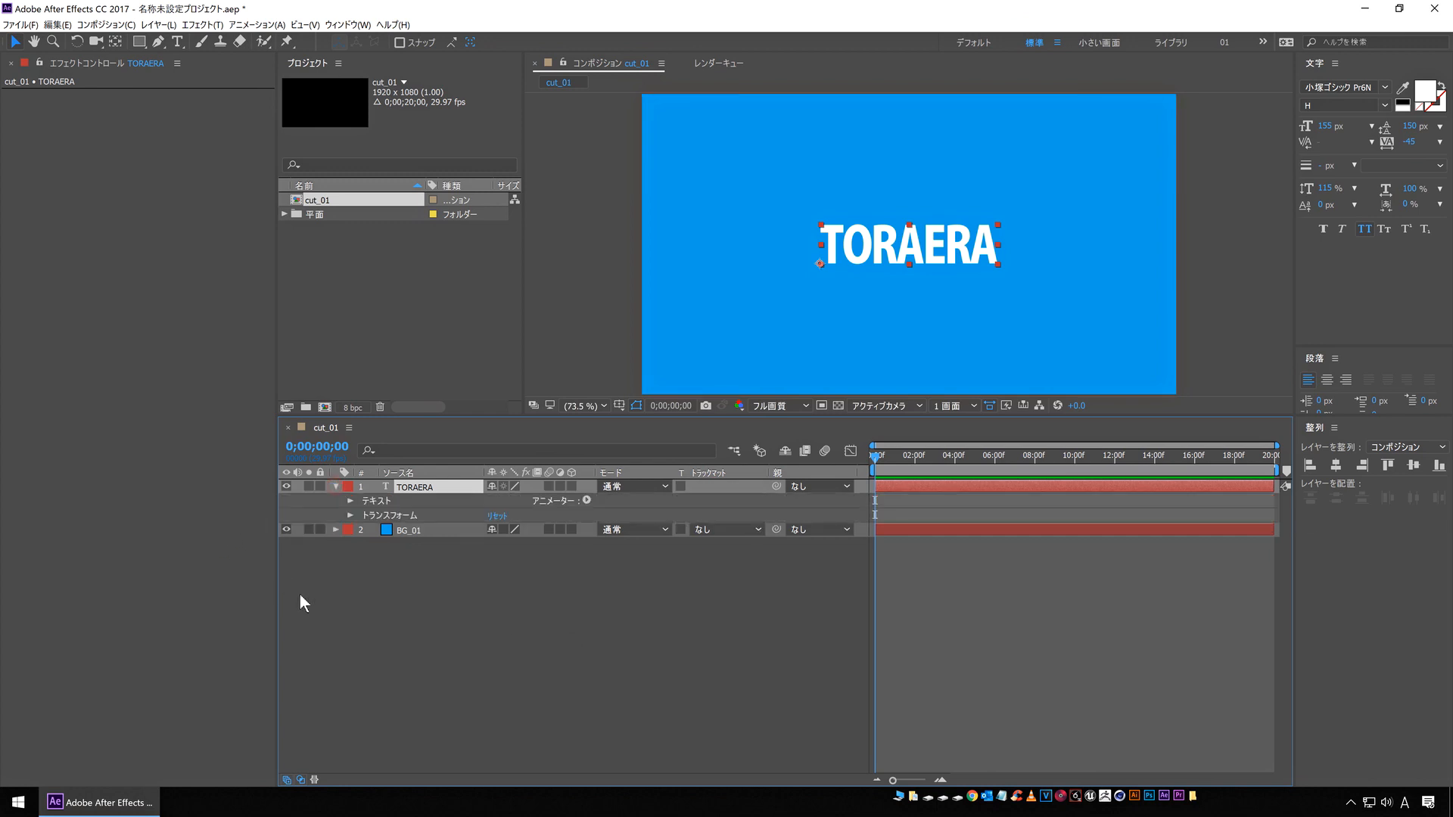
{"action": "left_click", "coordinate": [371, 504]}
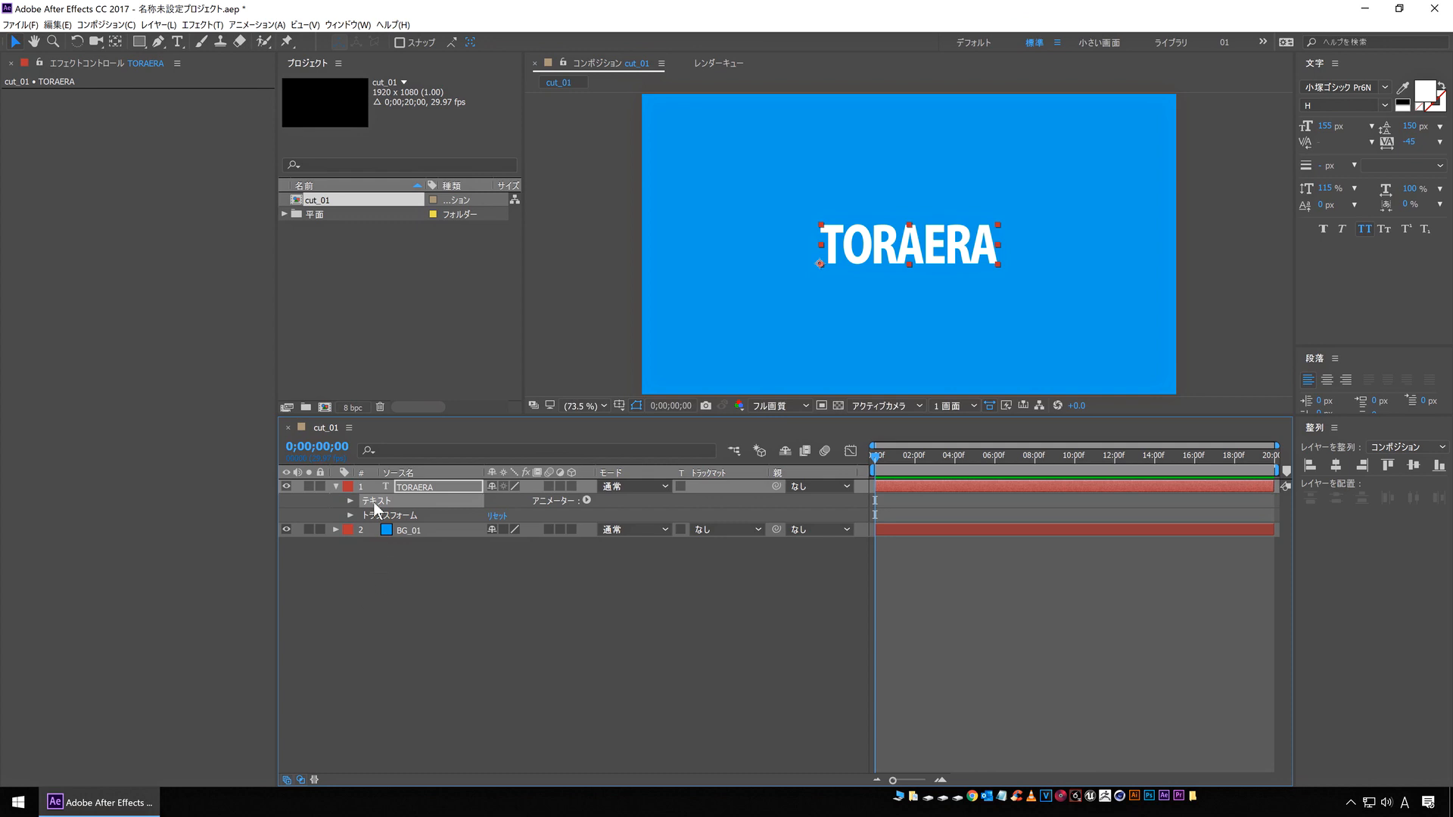
{"action": "left_click", "coordinate": [587, 500]}
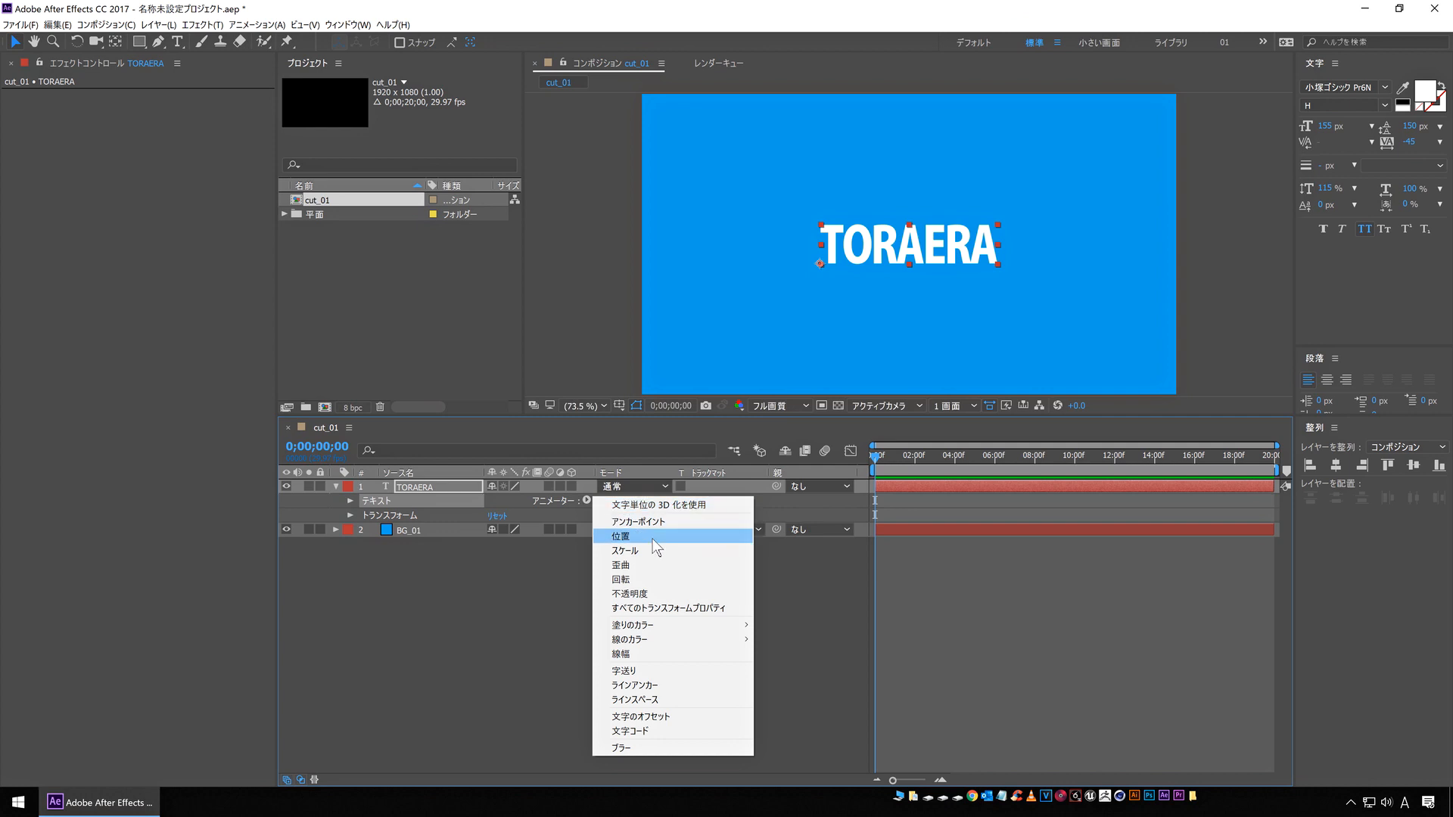
{"action": "left_click", "coordinate": [652, 537]}
{"action": "left_click", "coordinate": [420, 643]}
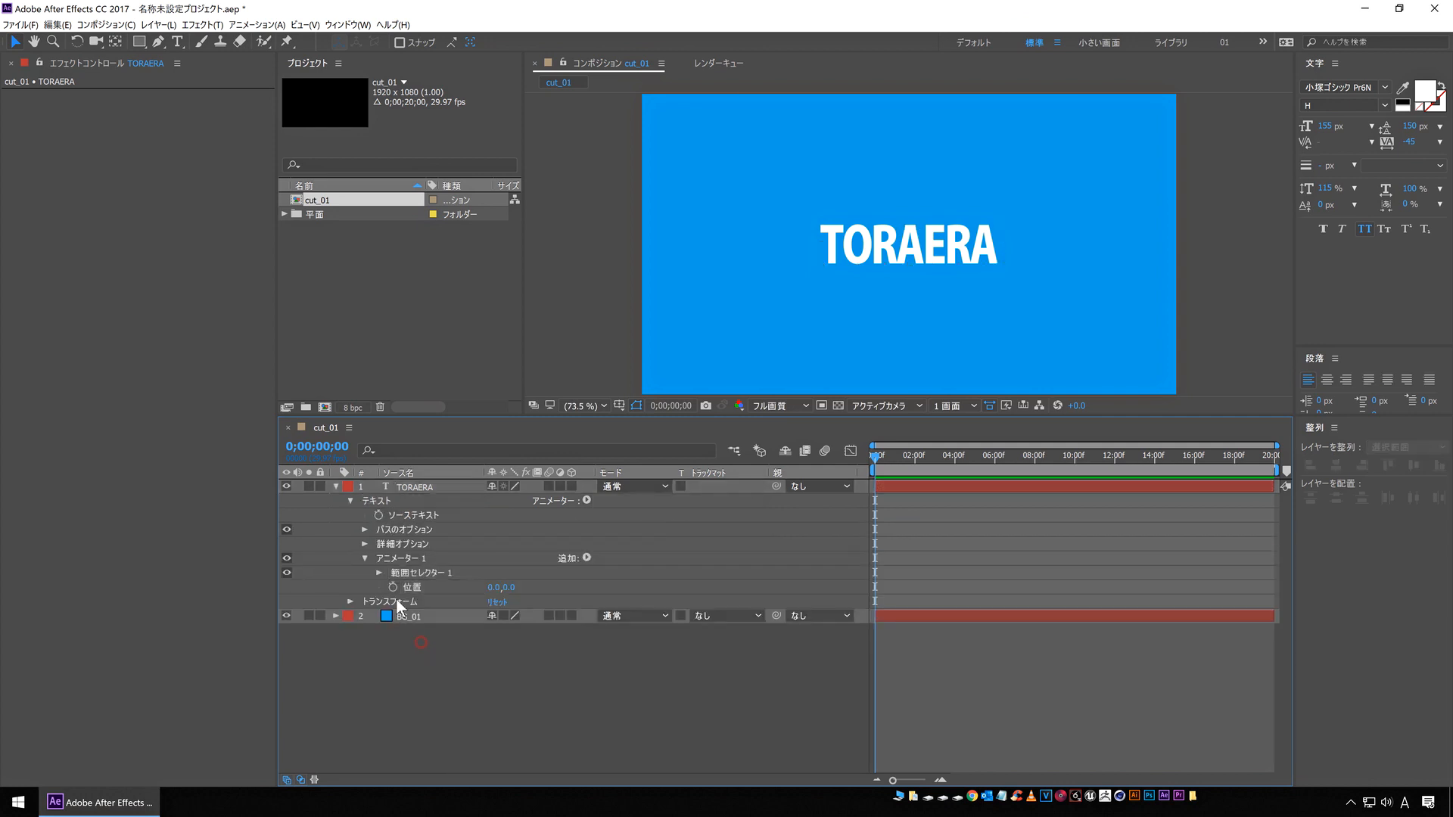
Add a wiggly selector (ウィグリー) to アニメーター 1 of the TORAERA layer
{"action": "left_click", "coordinate": [412, 560]}
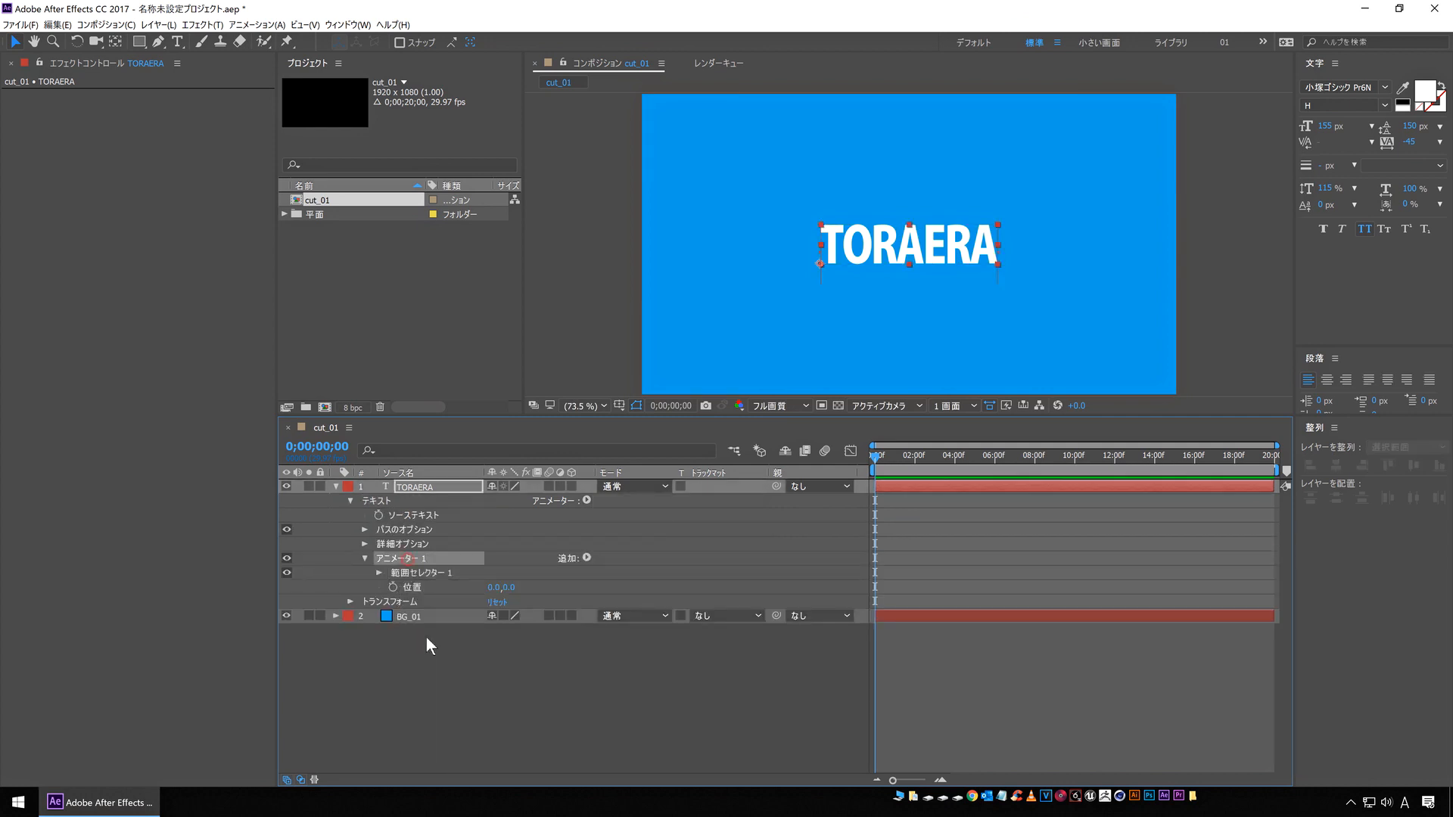
{"action": "left_click", "coordinate": [424, 574]}
{"action": "left_click", "coordinate": [420, 588]}
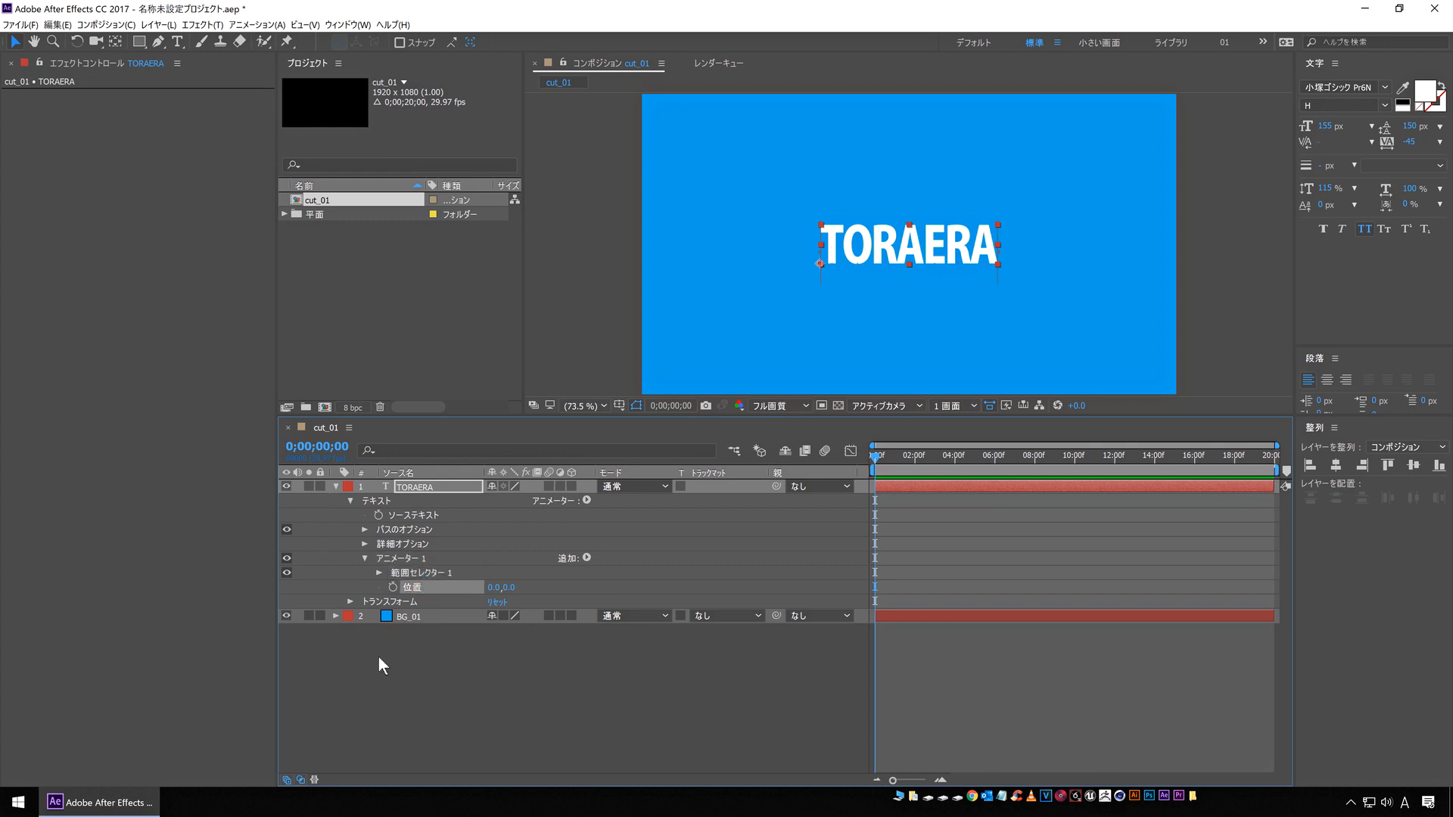
{"action": "left_click", "coordinate": [428, 573]}
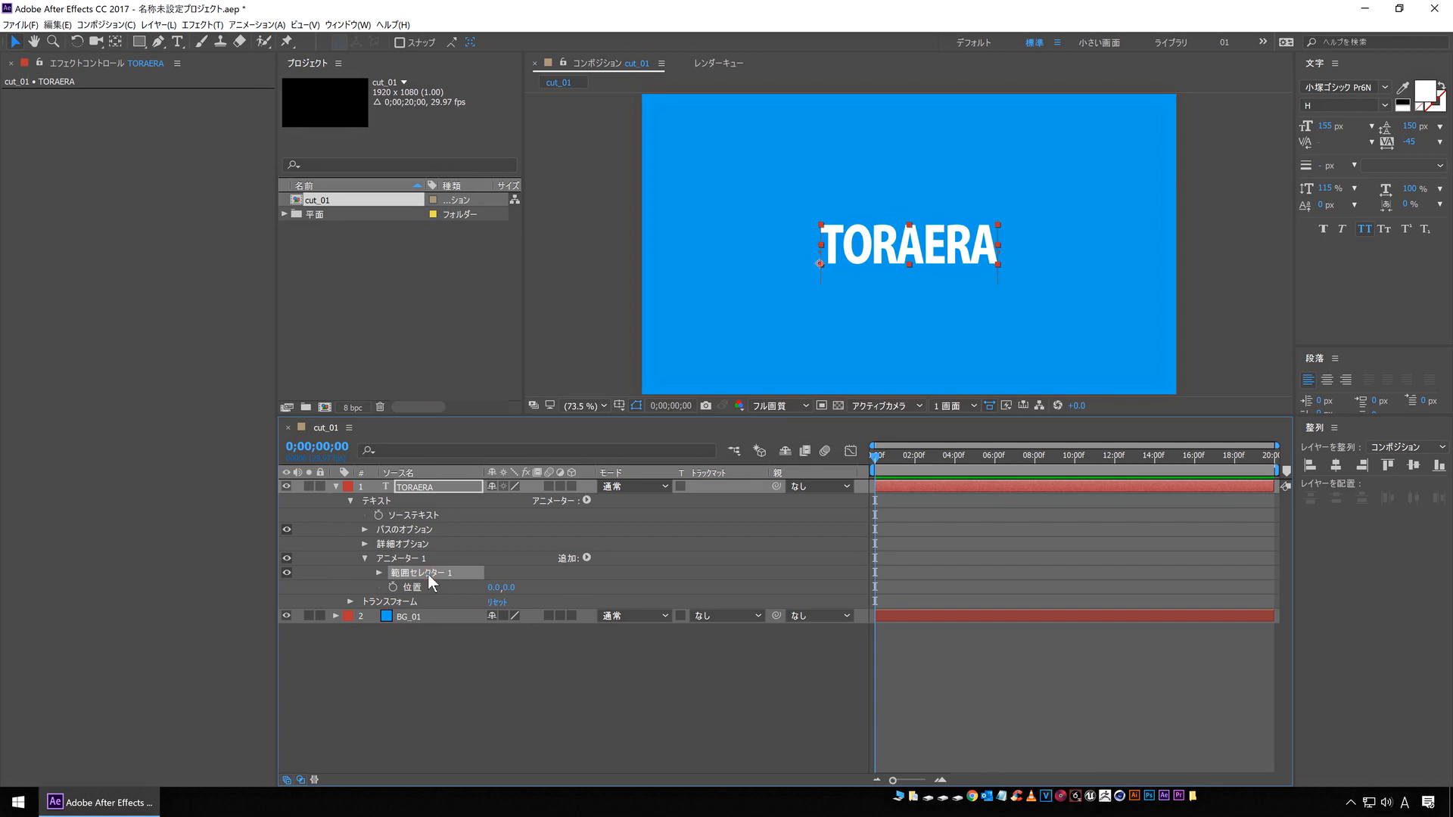
{"action": "left_click", "coordinate": [412, 560]}
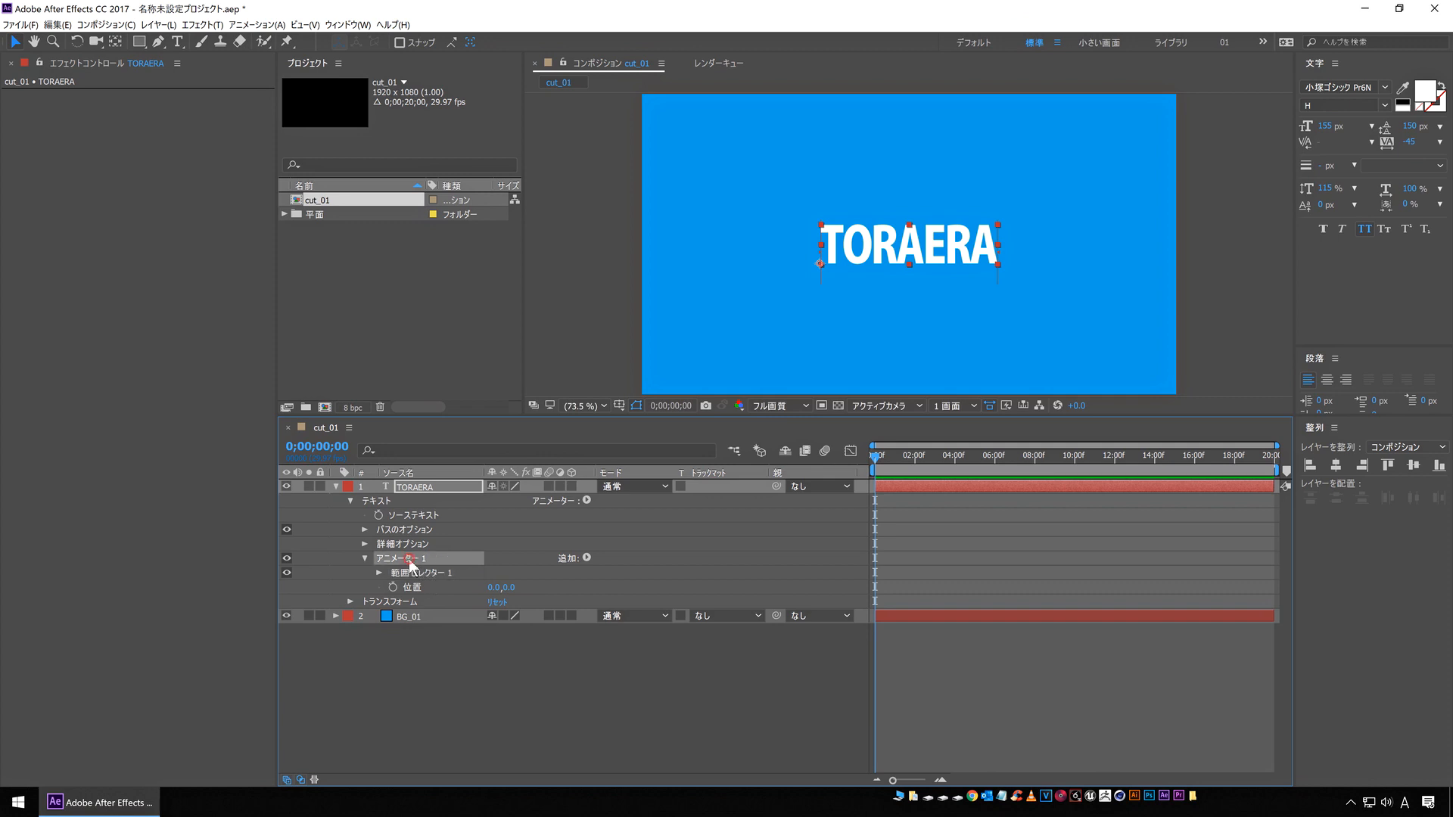
{"action": "left_click", "coordinate": [586, 558]}
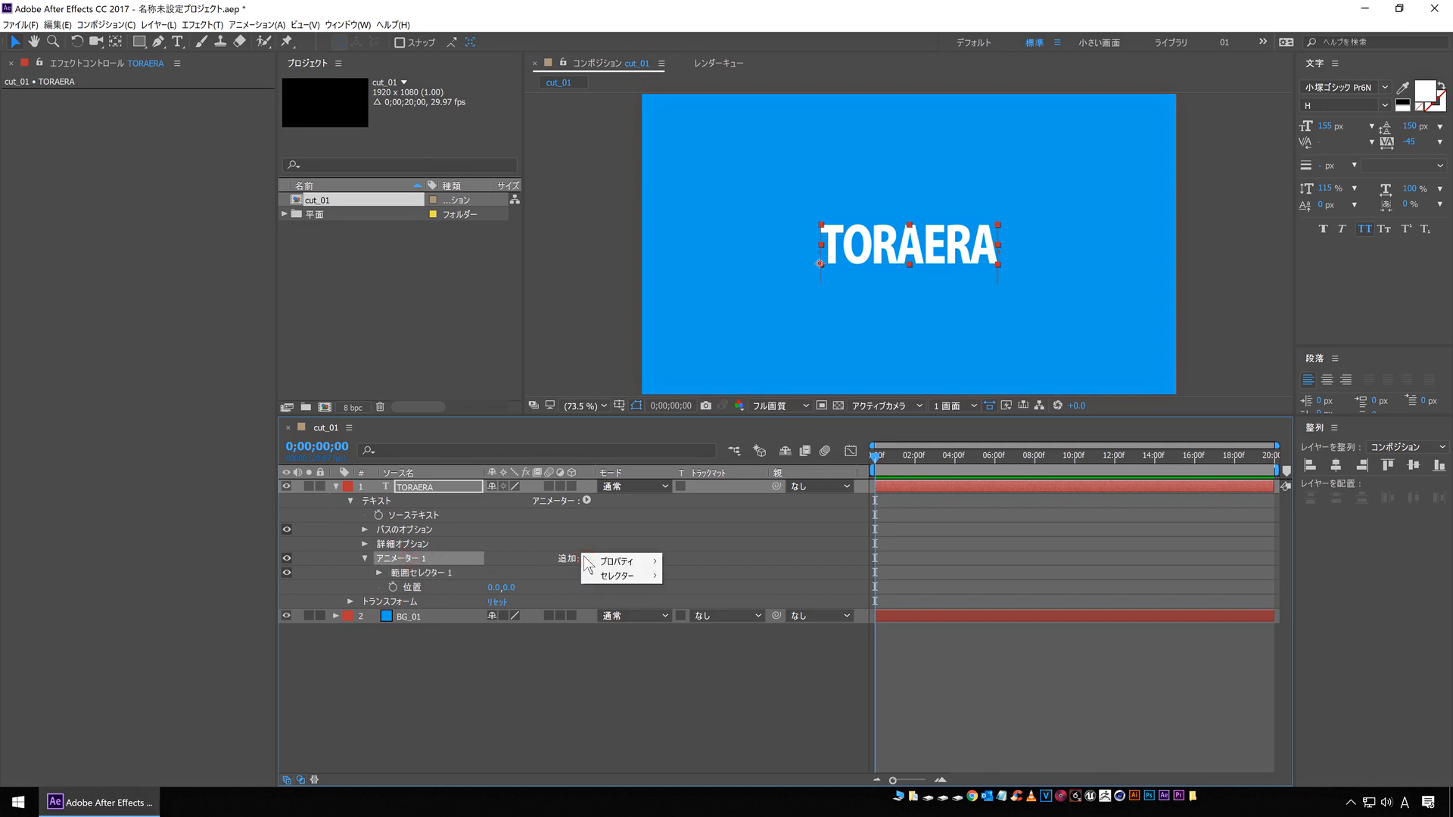
{"action": "mouse_move", "coordinate": [628, 576]}
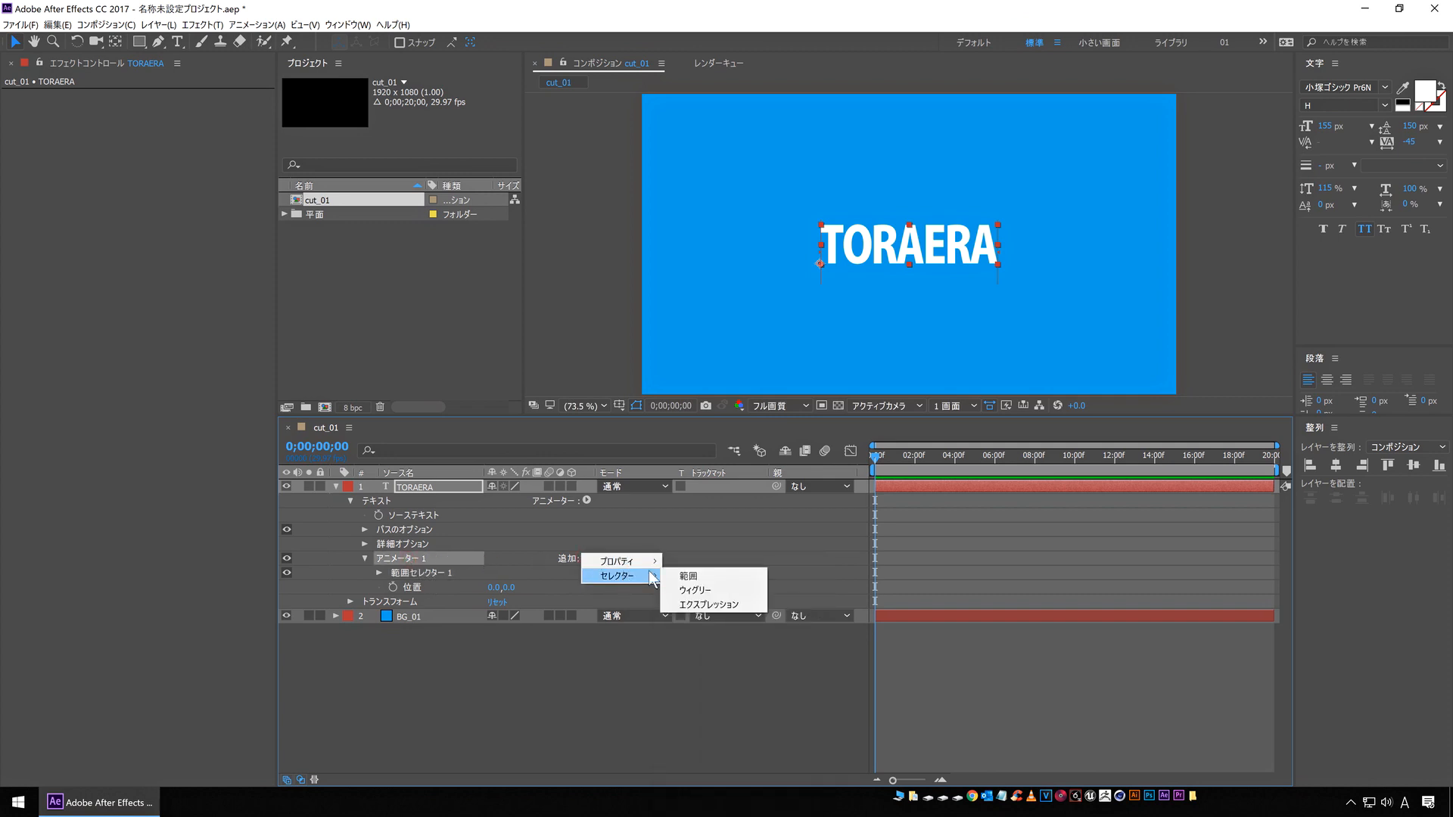
{"action": "left_click", "coordinate": [726, 592]}
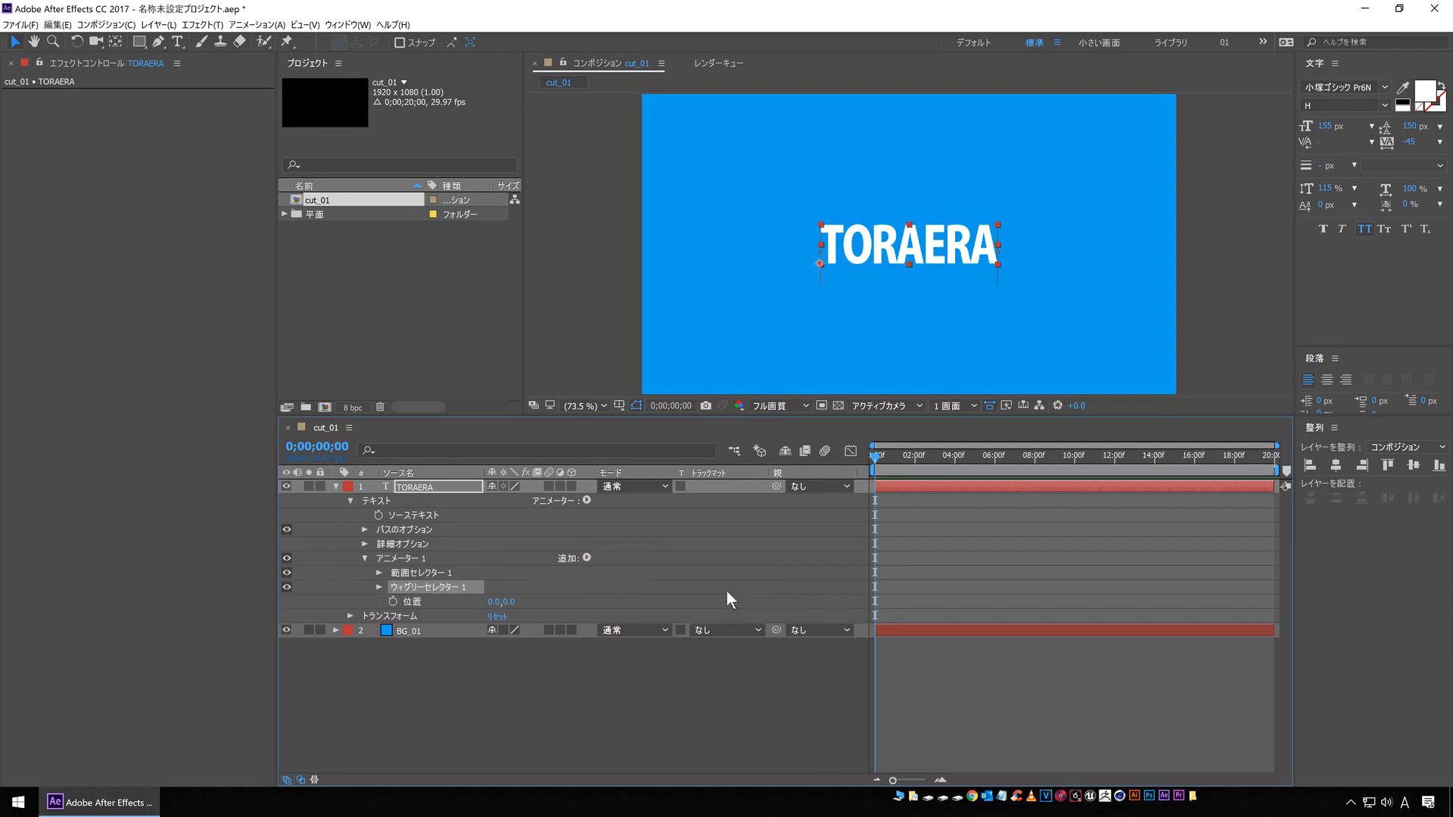
Delete the range selector (範囲セレクター 1) from アニメーター 1, keeping only the wiggly selector
{"action": "left_click", "coordinate": [411, 560]}
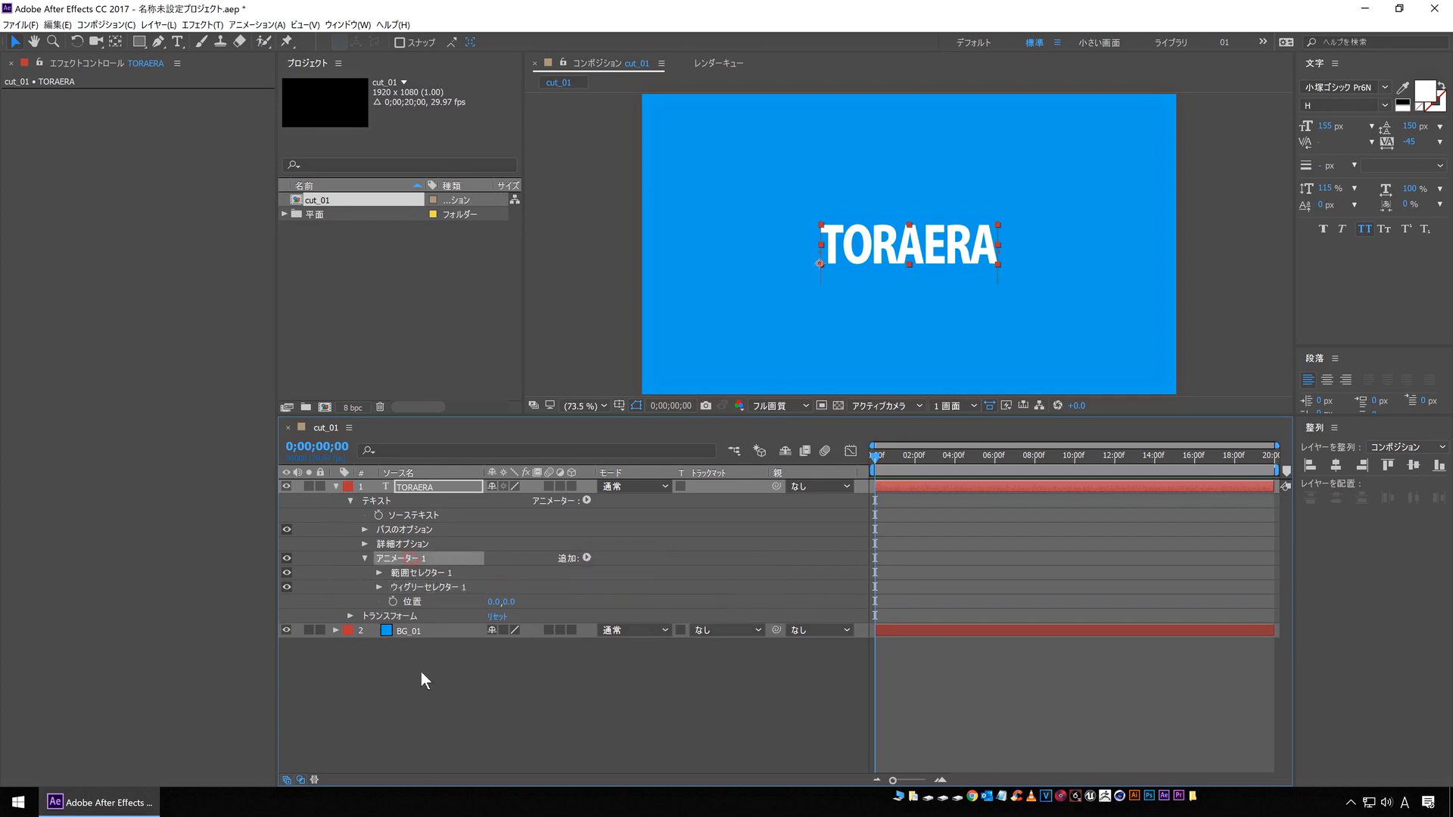
{"action": "left_click", "coordinate": [432, 588]}
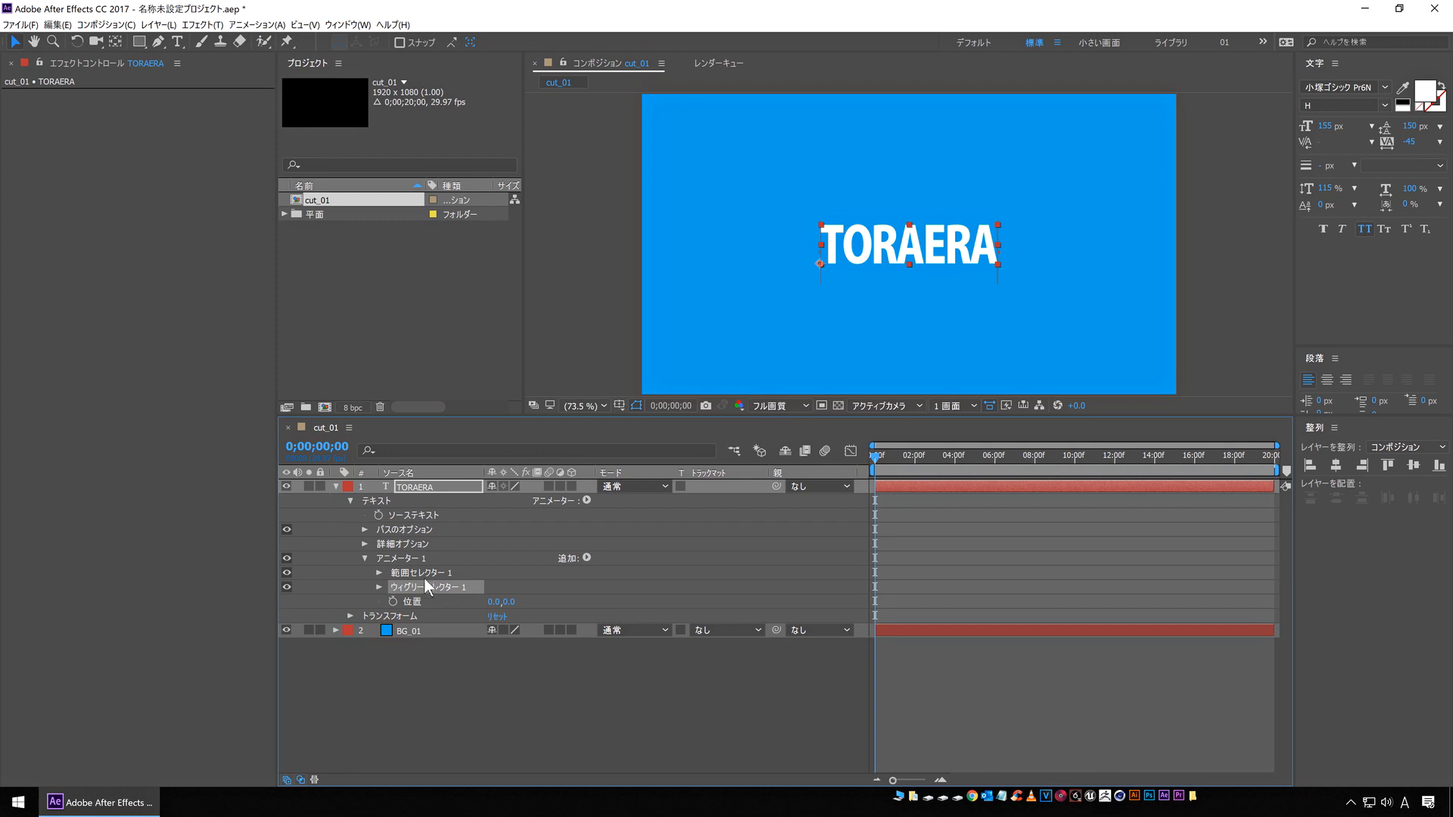
{"action": "left_click", "coordinate": [425, 574]}
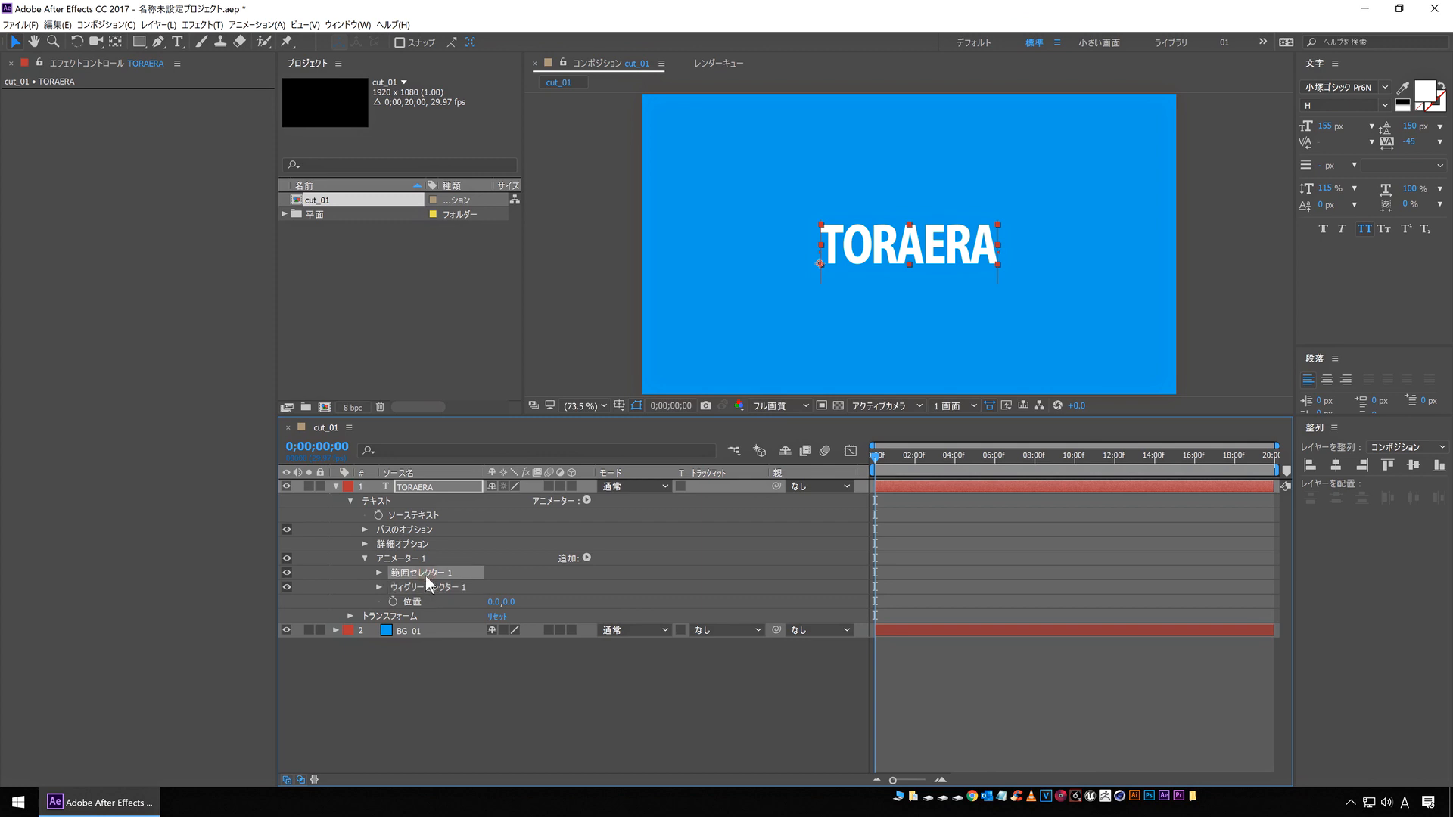
{"action": "key", "text": "Delete"}
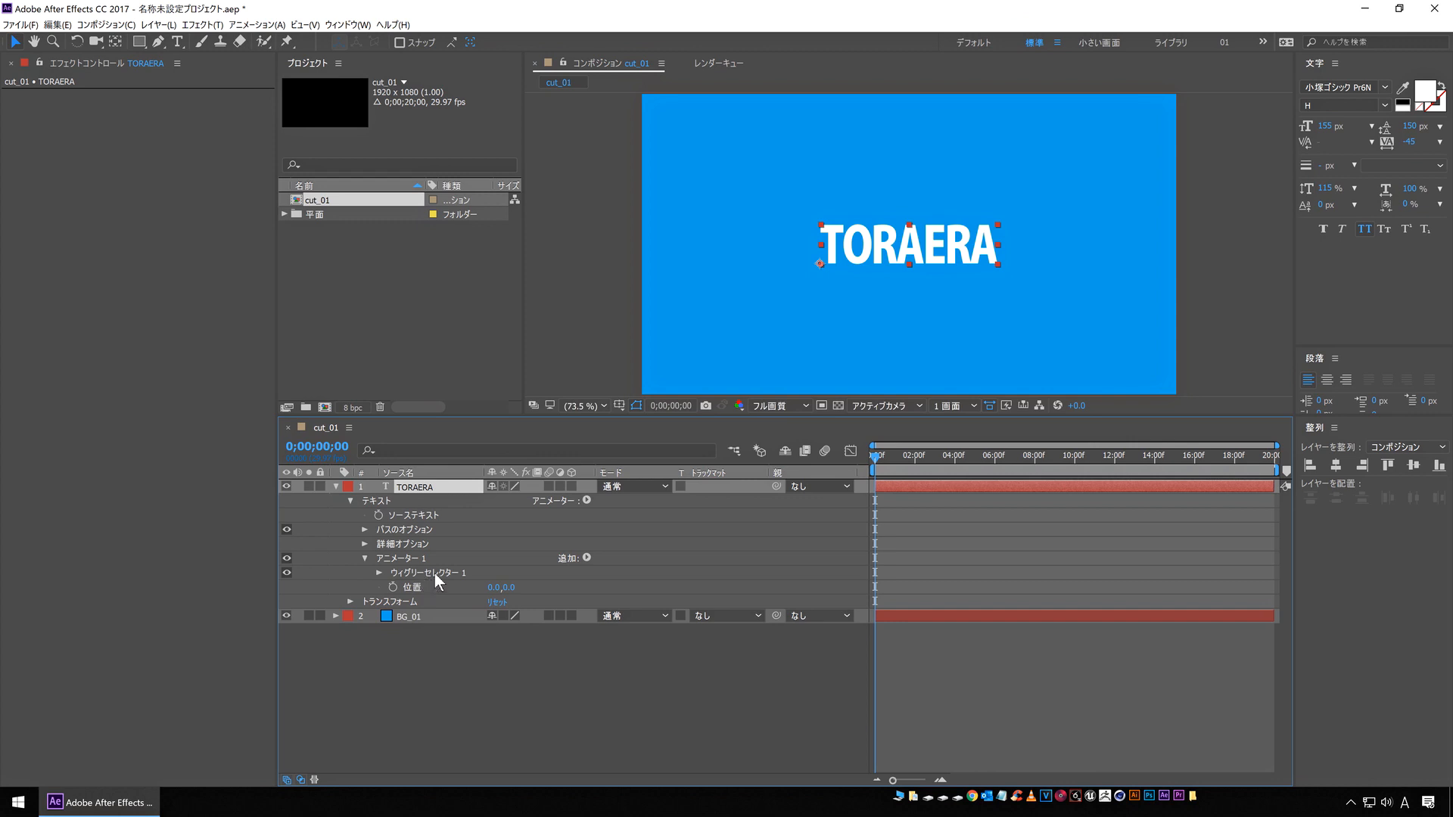
Set the text animator's position (位置) to 10.0, 10.0
{"action": "left_click", "coordinate": [434, 574]}
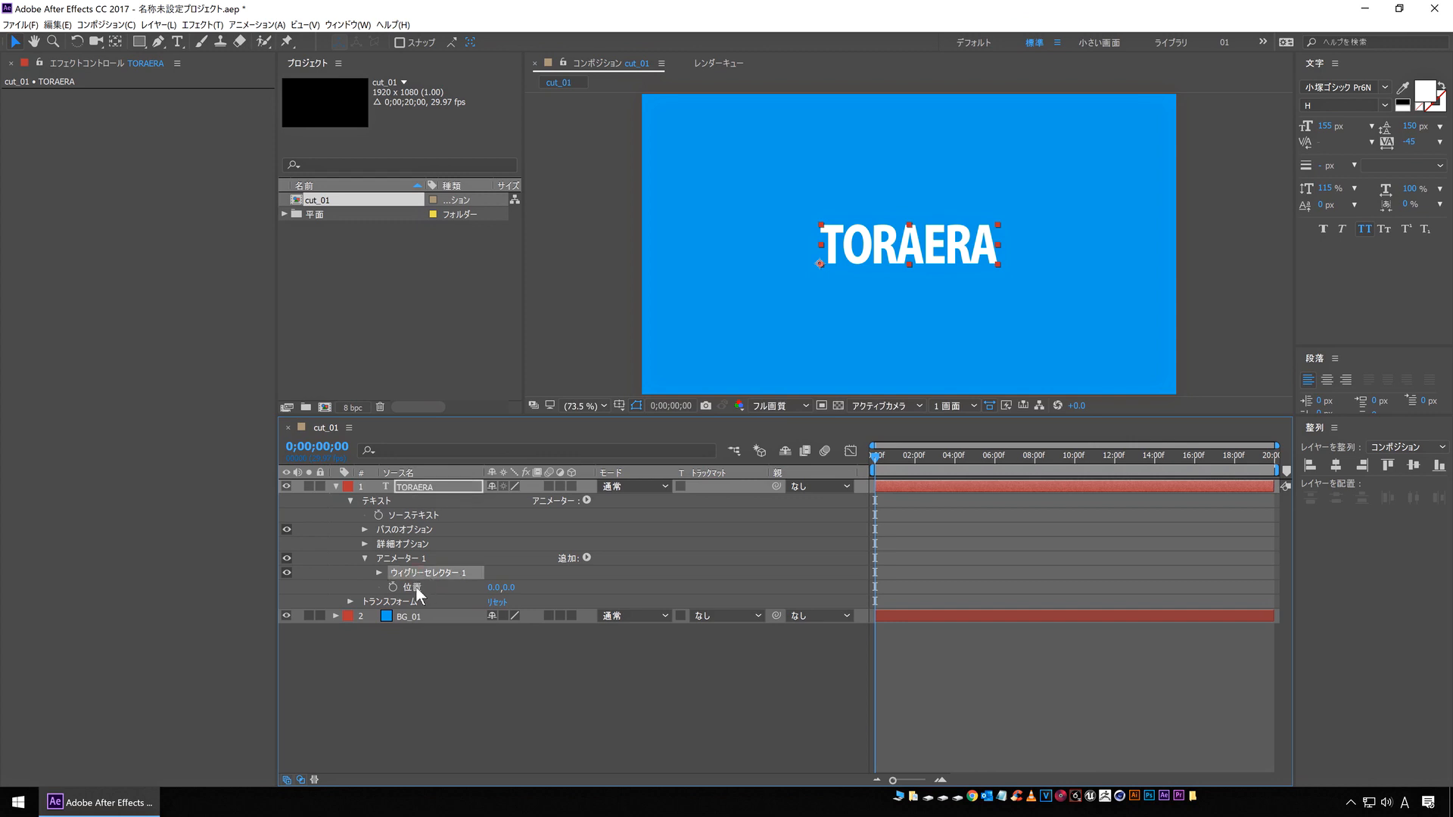
{"action": "left_click", "coordinate": [417, 588]}
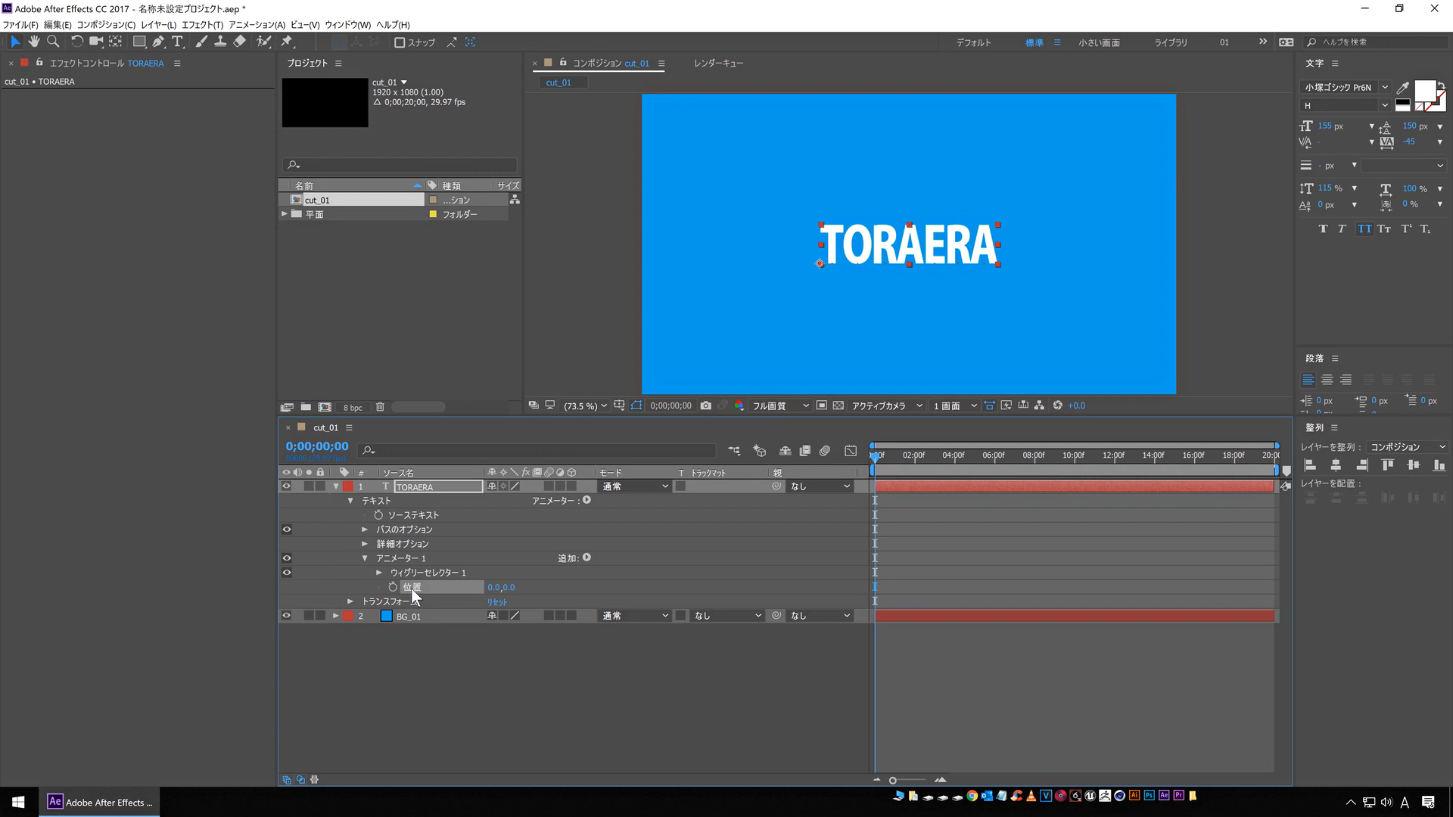
{"action": "left_click", "coordinate": [494, 588]}
{"action": "type", "text": "10"}
{"action": "key", "text": "Tab"}
{"action": "key", "text": "Return"}
{"action": "left_click", "coordinate": [540, 714]}
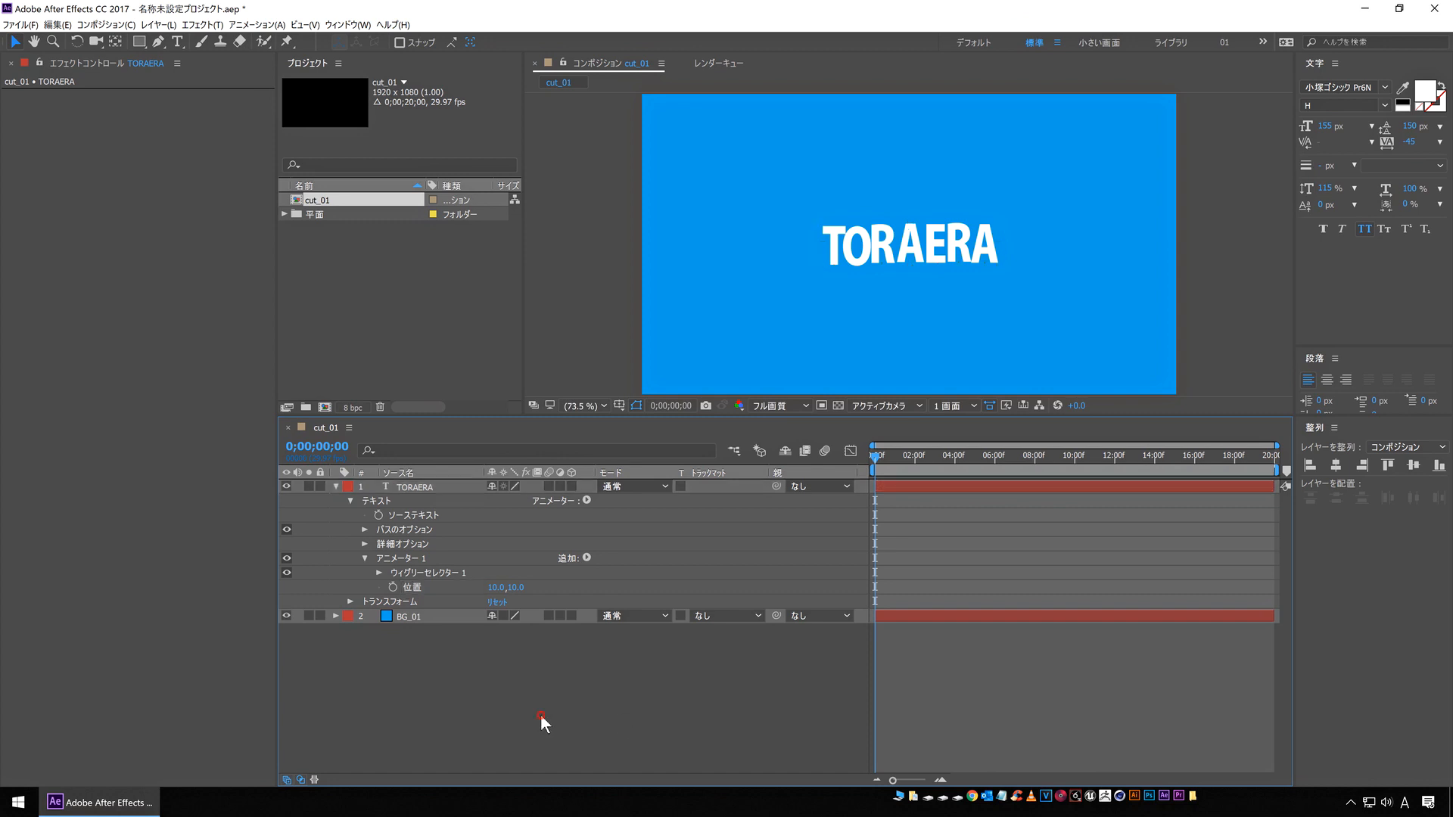
Preview the wiggling text animation and reveal the properties of ウィグリーセレクター 1
{"action": "key", "text": "space"}
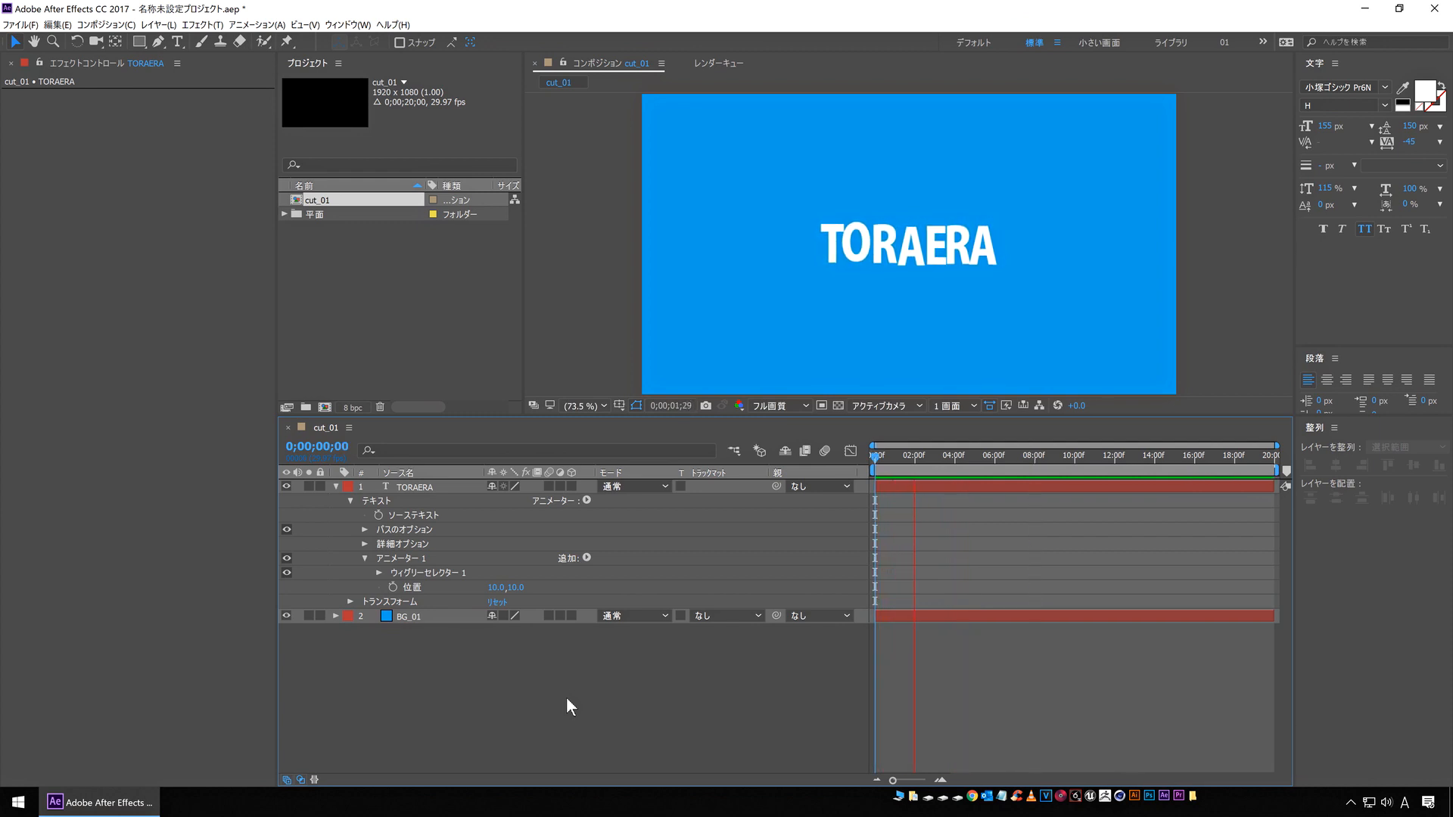
{"action": "key", "text": "space"}
{"action": "left_click", "coordinate": [417, 575]}
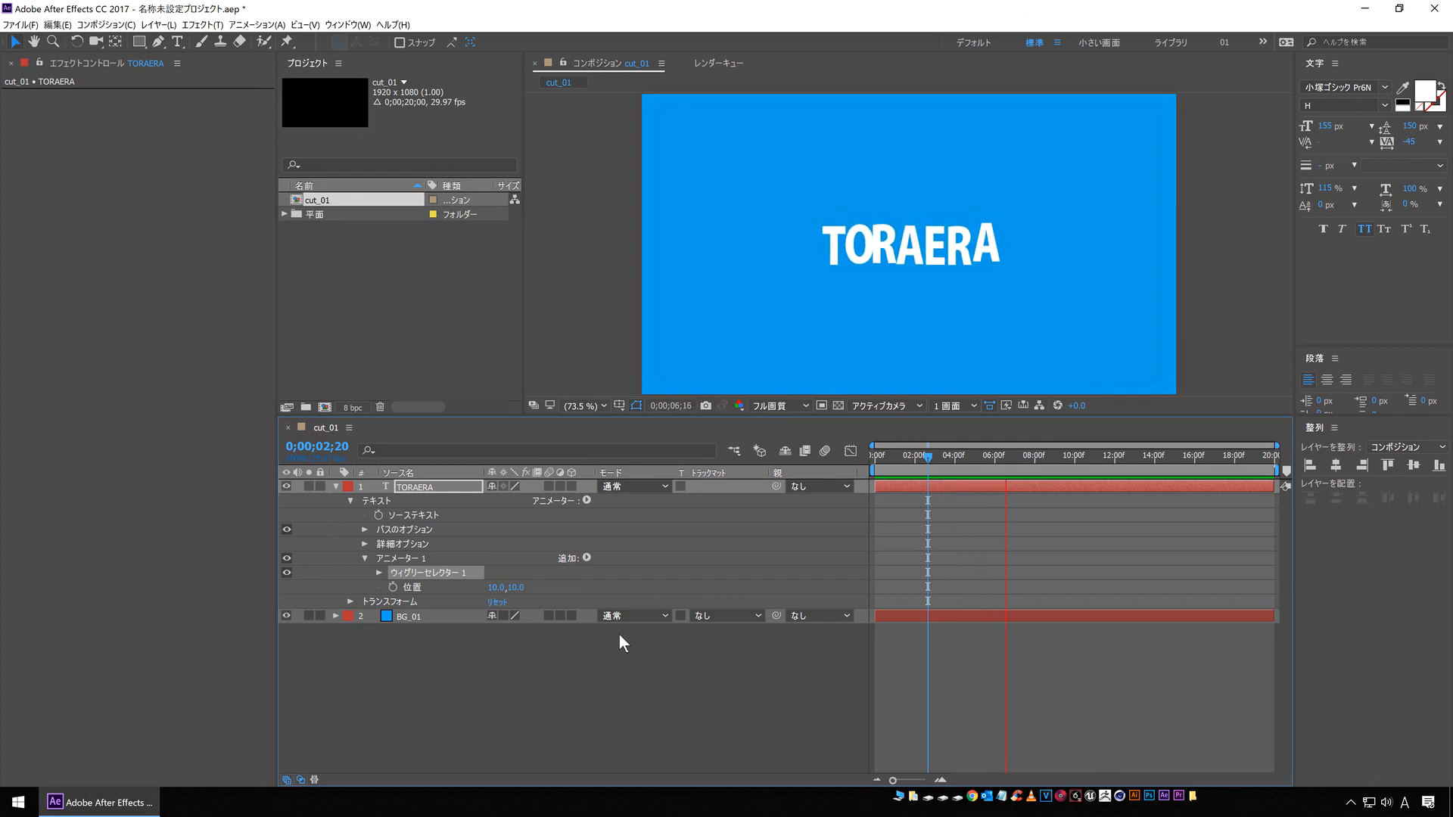
{"action": "key", "text": "space"}
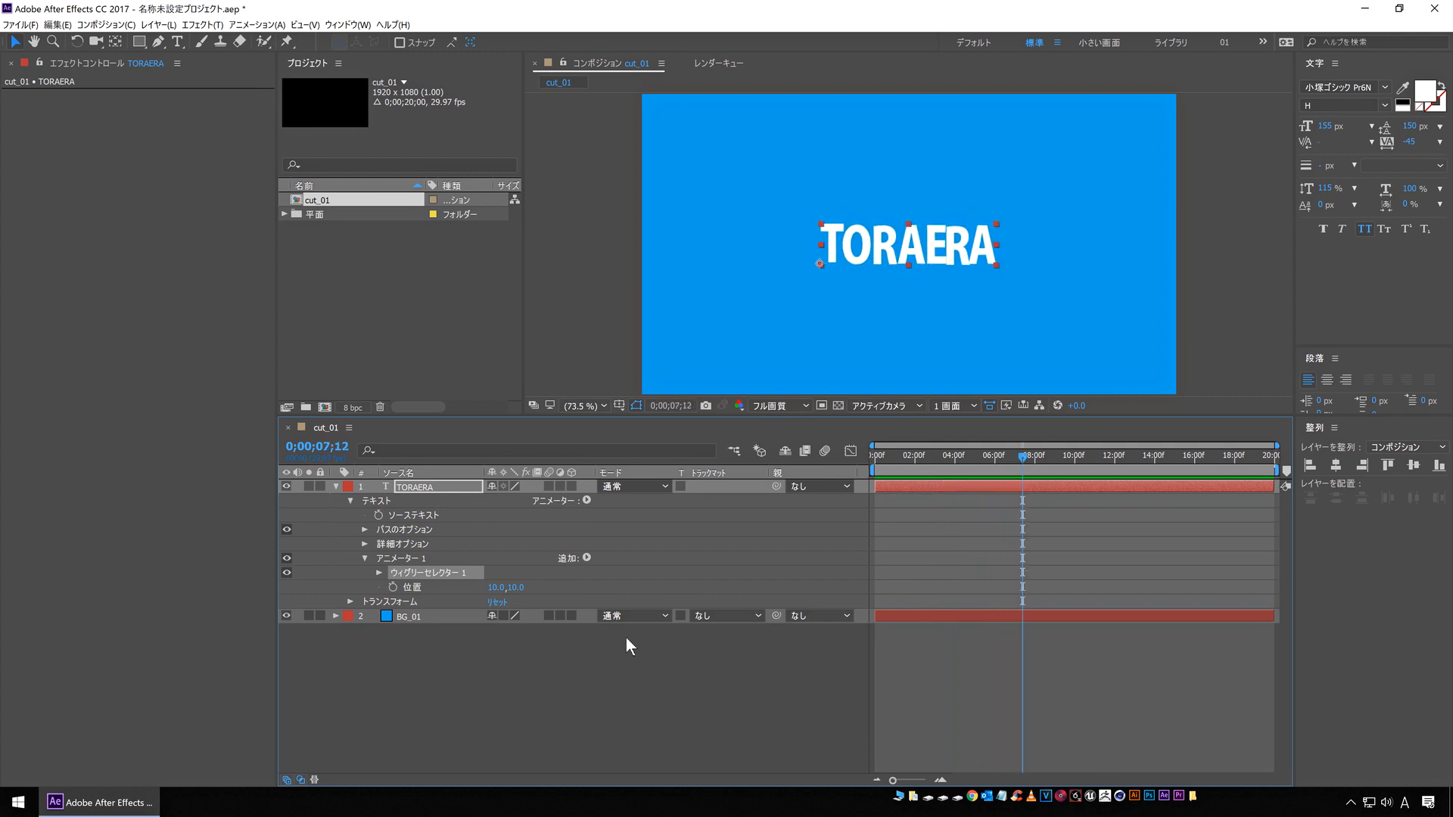
{"action": "left_click", "coordinate": [380, 572]}
{"action": "left_click", "coordinate": [1010, 455]}
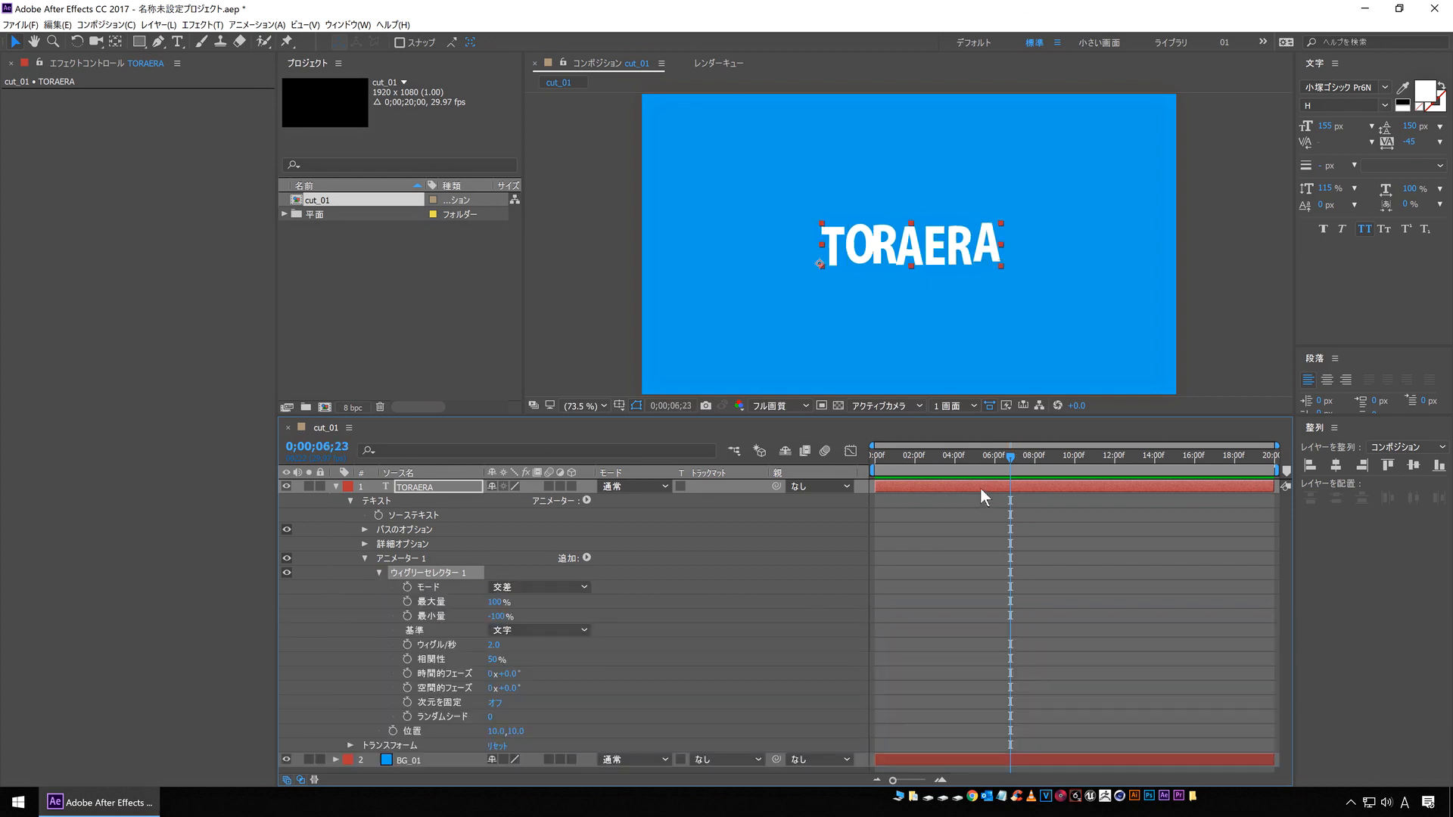
{"action": "left_click_drag", "start_coordinate": [1003, 457], "coordinate": [1065, 465]}
Set the wiggly selector's wiggles per second (ウィグル/秒) to 10 and preview the motion
{"action": "left_click", "coordinate": [434, 645]}
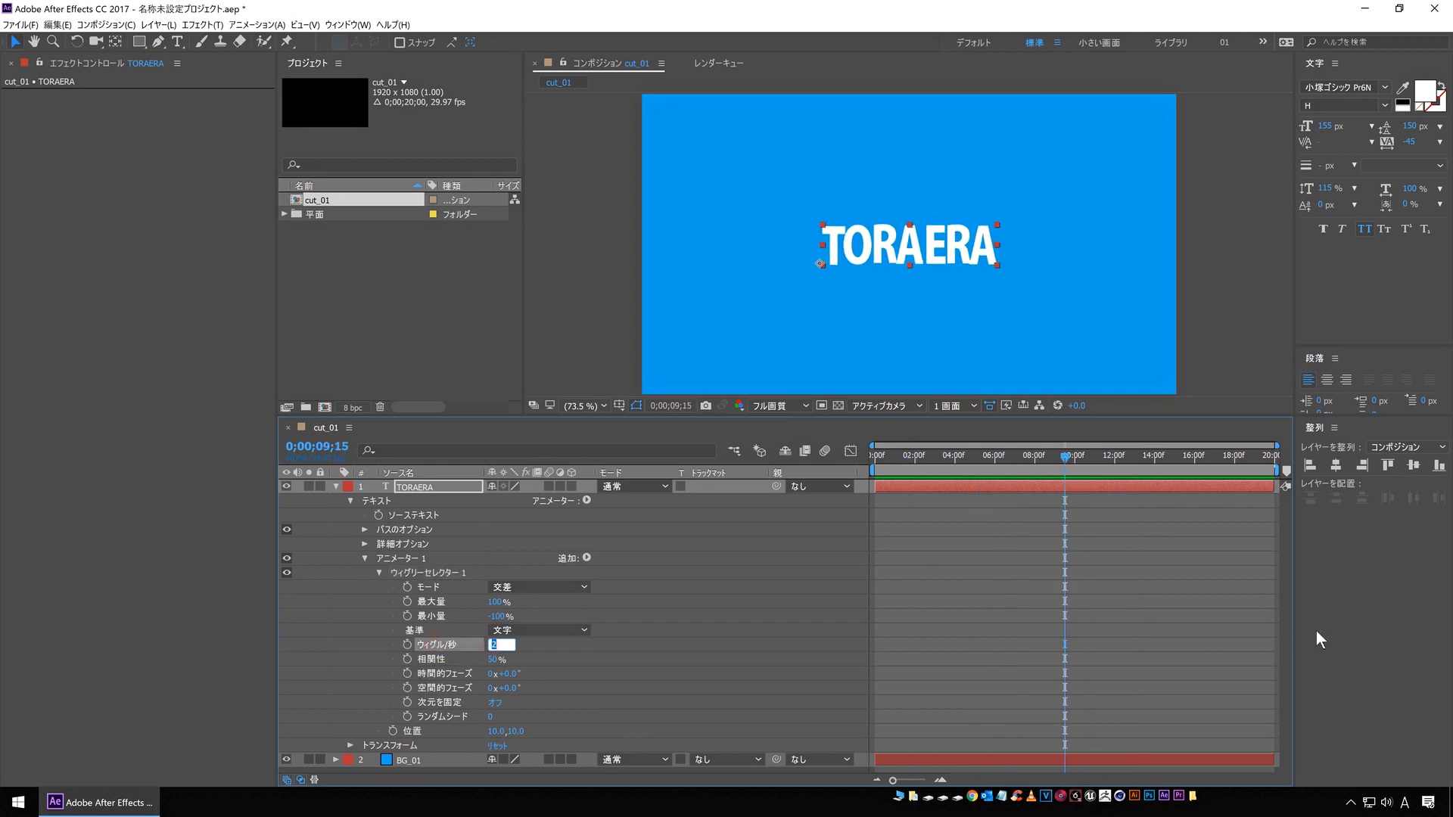
{"action": "type", "text": "10"}
{"action": "key", "text": "Return"}
{"action": "left_click", "coordinate": [928, 465]}
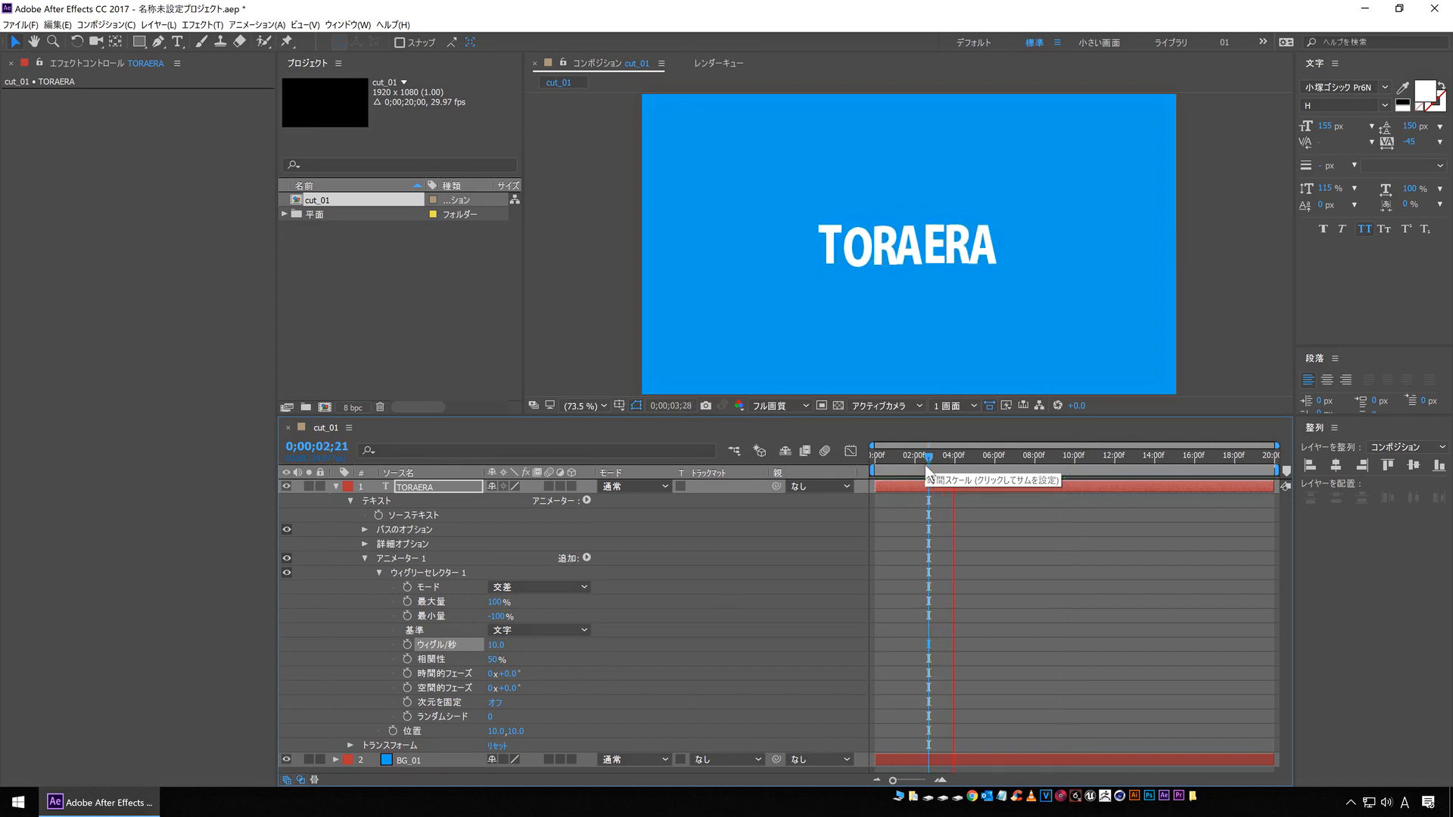
{"action": "key", "text": "space"}
Set the wiggly selector's wiggles per second (ウィグル/秒) to 20, then play and scrub the animation
{"action": "left_click", "coordinate": [493, 645]}
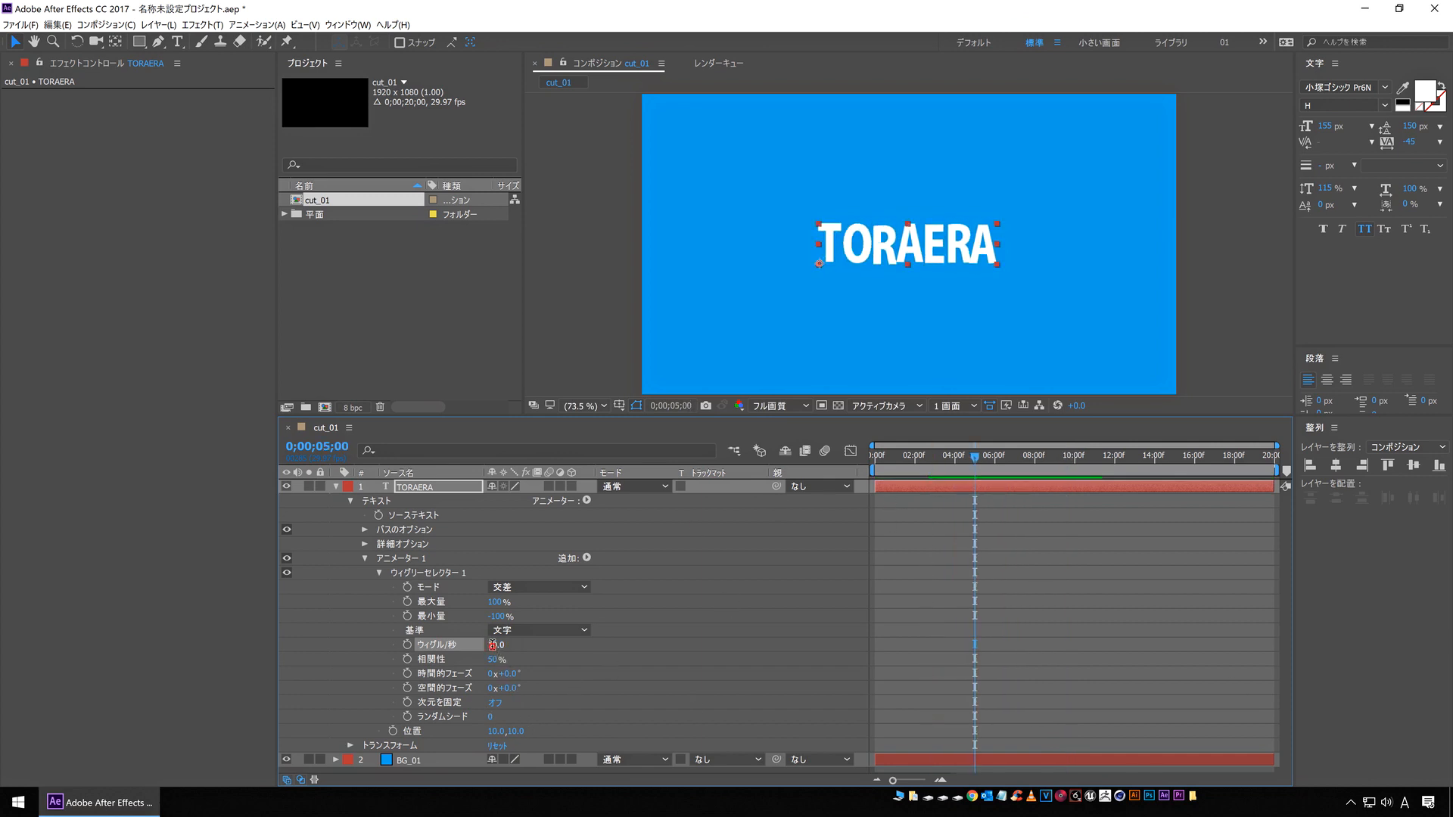
{"action": "type", "text": "20"}
{"action": "key", "text": "Return"}
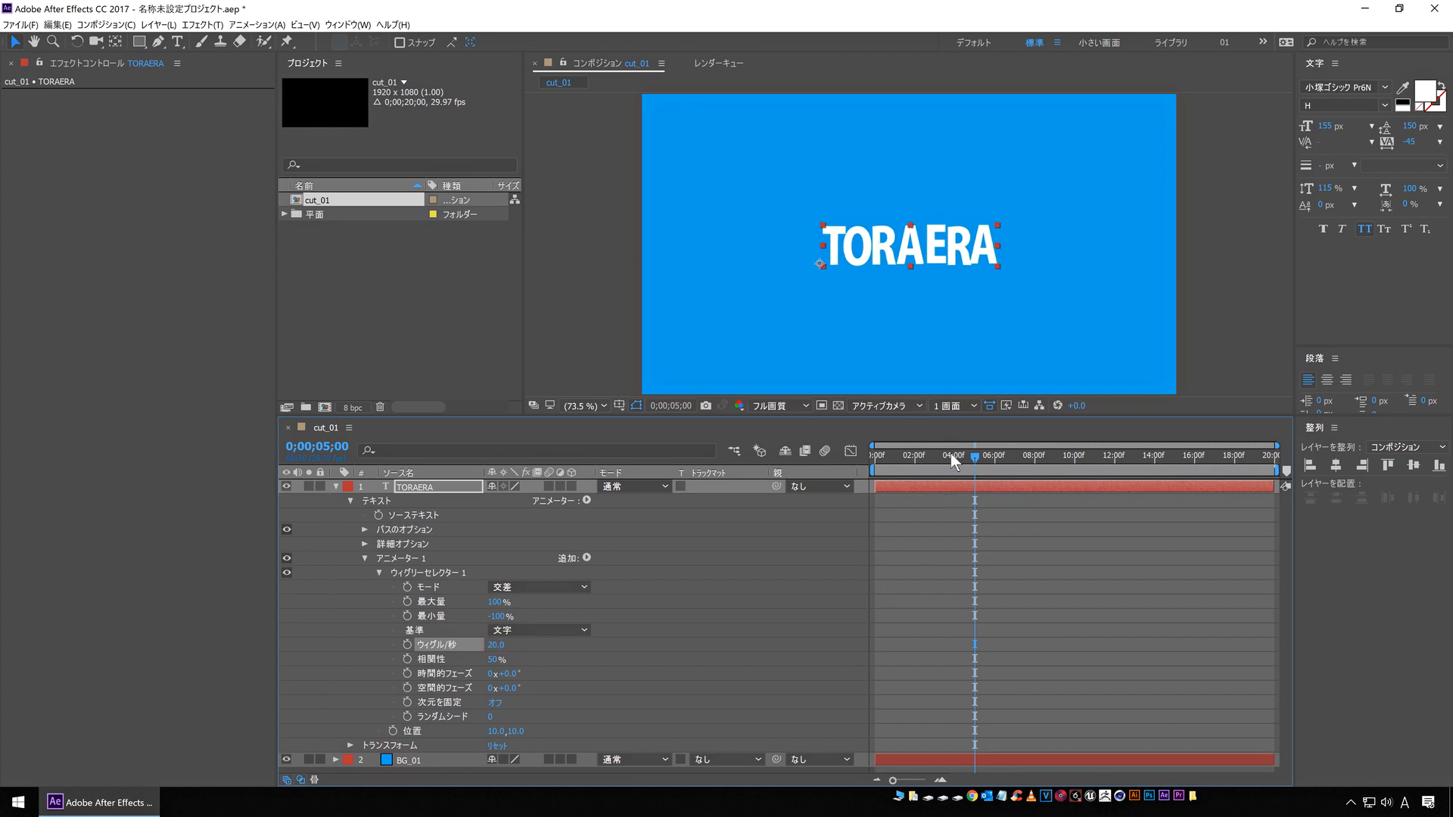
{"action": "key", "text": "space"}
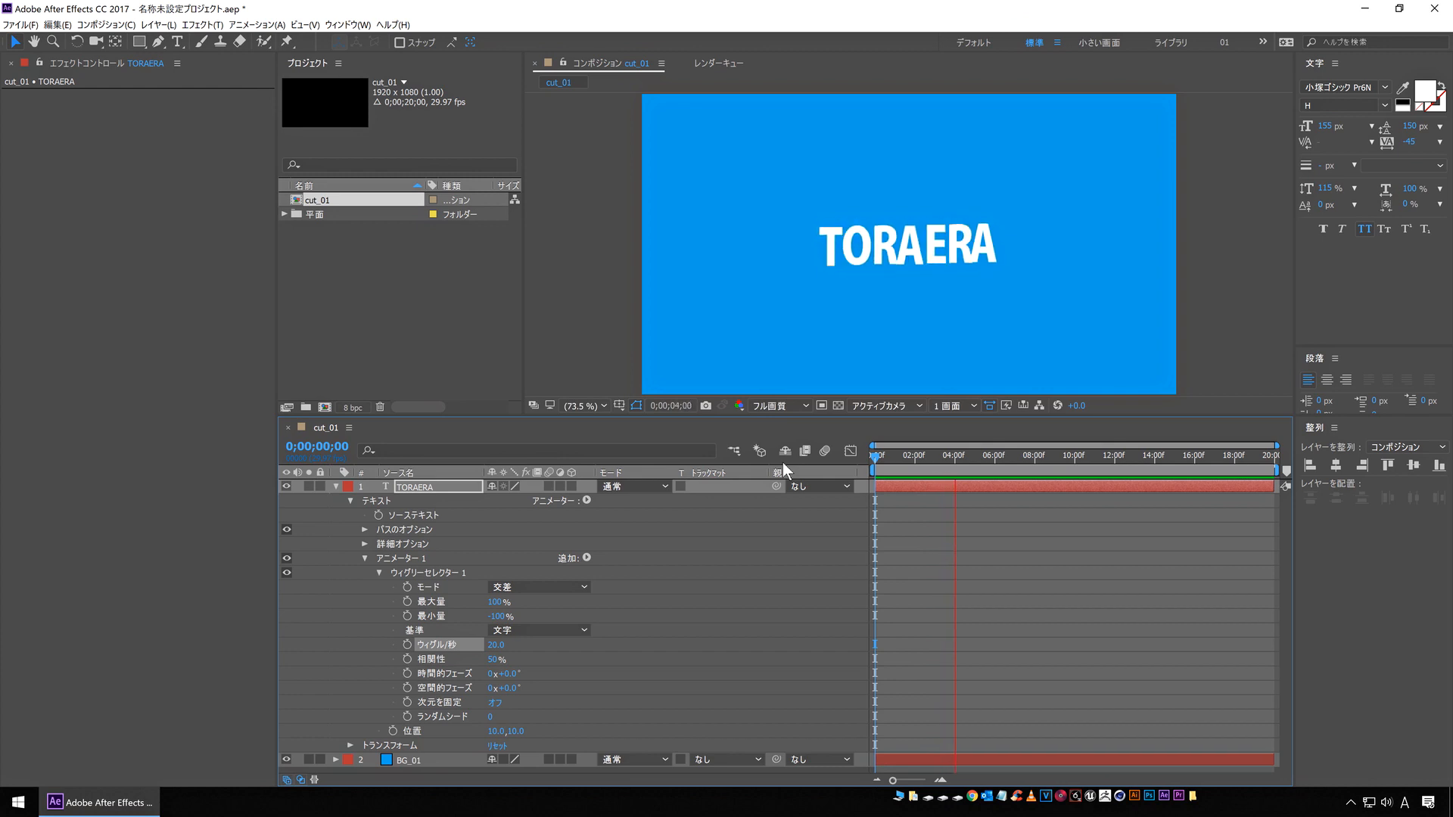
{"action": "key", "text": "space"}
{"action": "left_click", "coordinate": [961, 469]}
{"action": "mouse_move", "coordinate": [961, 469]}
{"action": "left_mouse_down"}
{"action": "mouse_move", "coordinate": [1079, 451]}
{"action": "mouse_move", "coordinate": [975, 454]}
{"action": "left_mouse_up"}
Set the wiggly selector's correlation (相関性) to 100% and preview the text's movement
{"action": "left_click", "coordinate": [463, 660]}
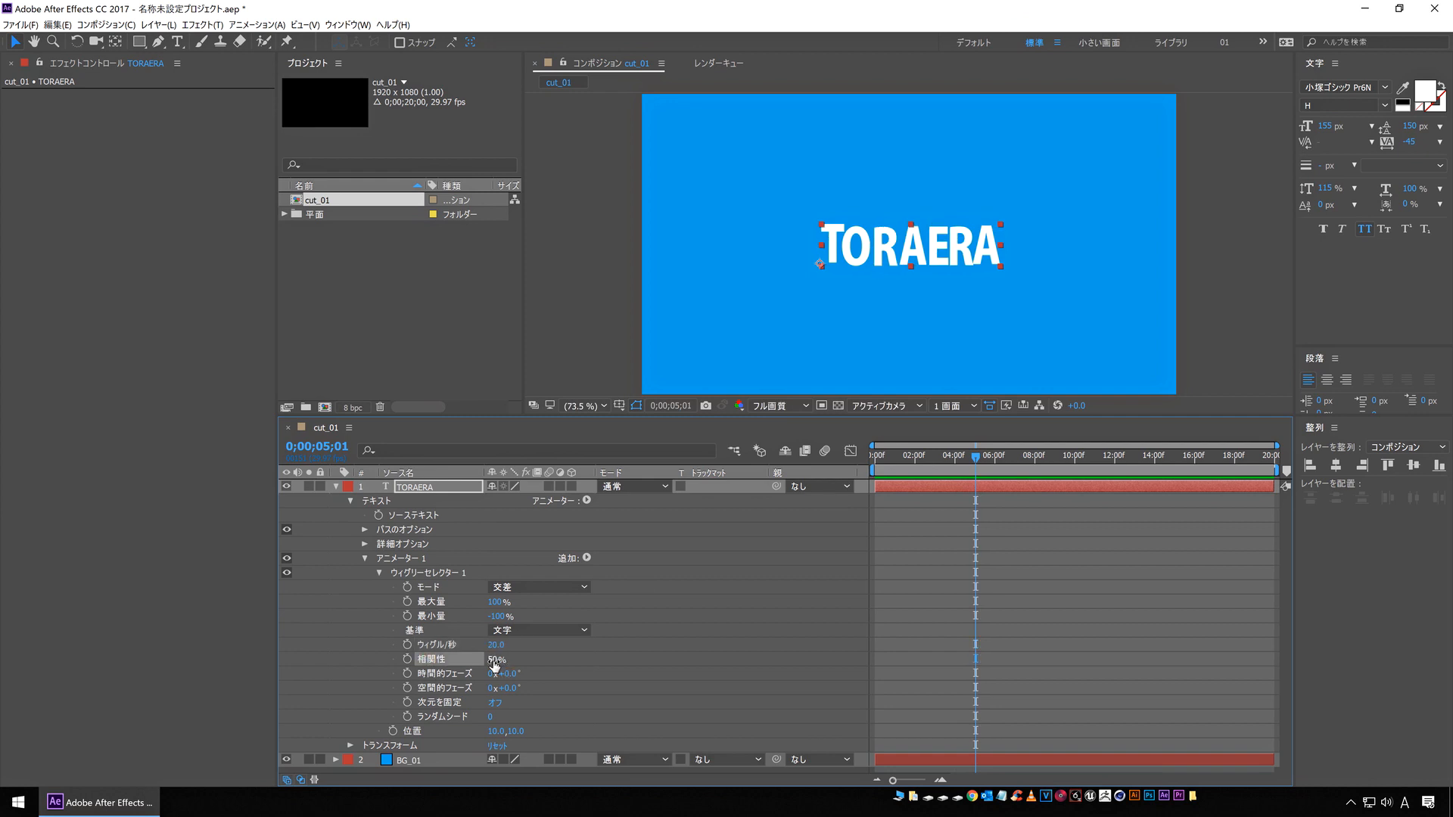
{"action": "mouse_move", "coordinate": [986, 461]}
{"action": "left_mouse_down"}
{"action": "mouse_move", "coordinate": [1052, 468]}
{"action": "mouse_move", "coordinate": [960, 460]}
{"action": "mouse_move", "coordinate": [1057, 454]}
{"action": "mouse_move", "coordinate": [952, 455]}
{"action": "mouse_move", "coordinate": [986, 455]}
{"action": "left_mouse_up"}
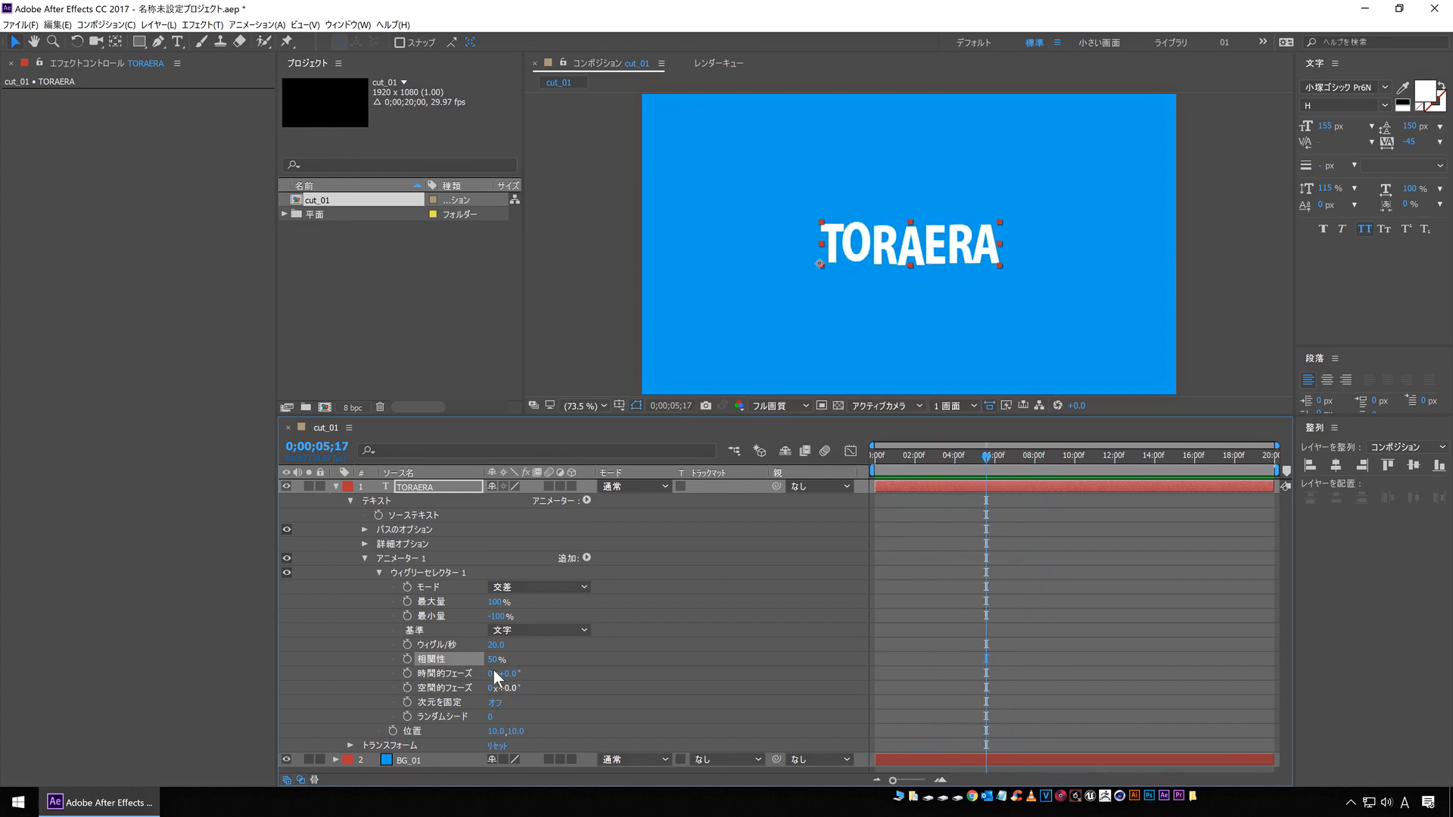
{"action": "left_click_drag", "start_coordinate": [492, 659], "coordinate": [860, 626]}
{"action": "left_click_drag", "start_coordinate": [969, 461], "coordinate": [829, 461]}
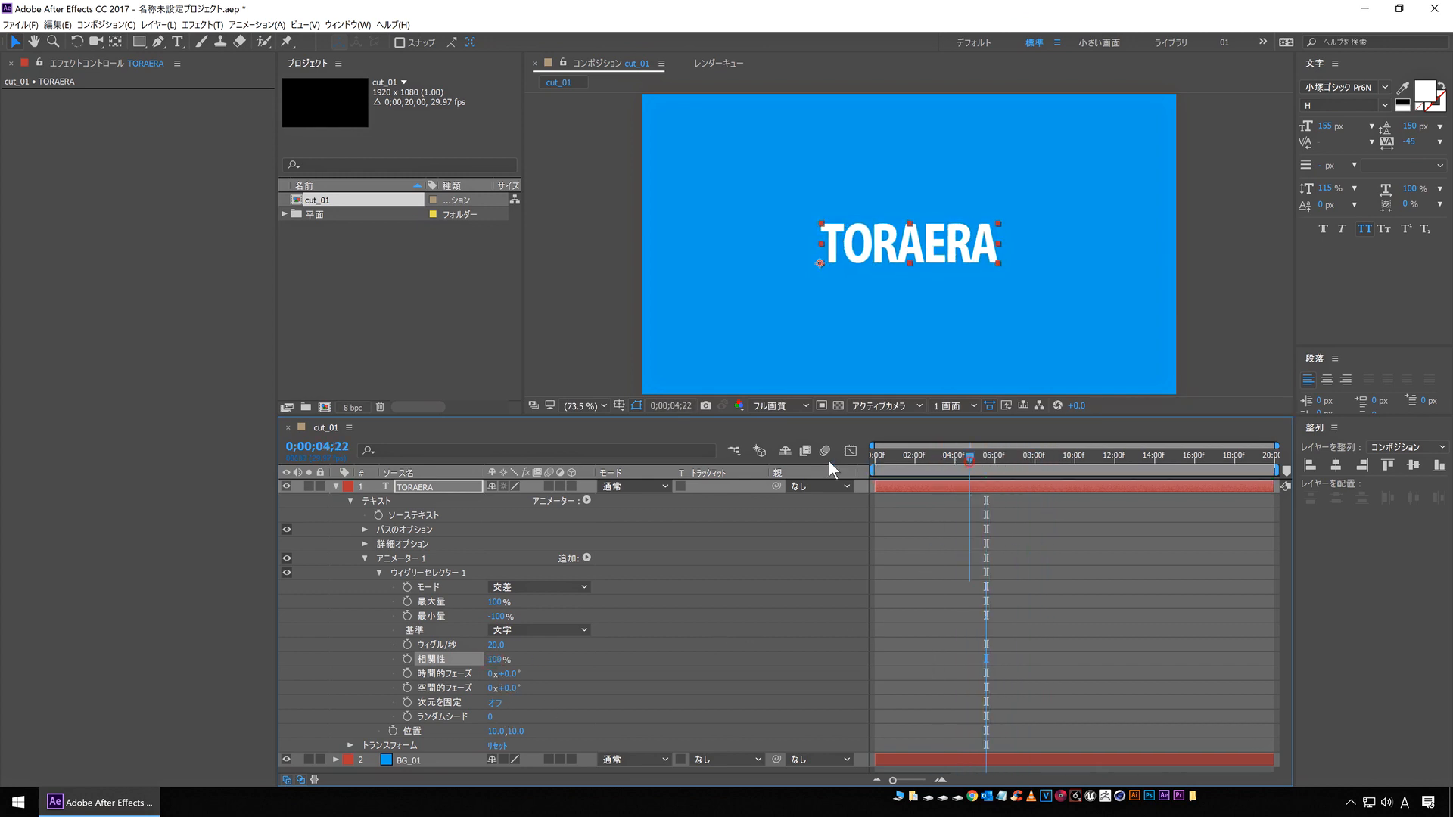
{"action": "key", "text": "space"}
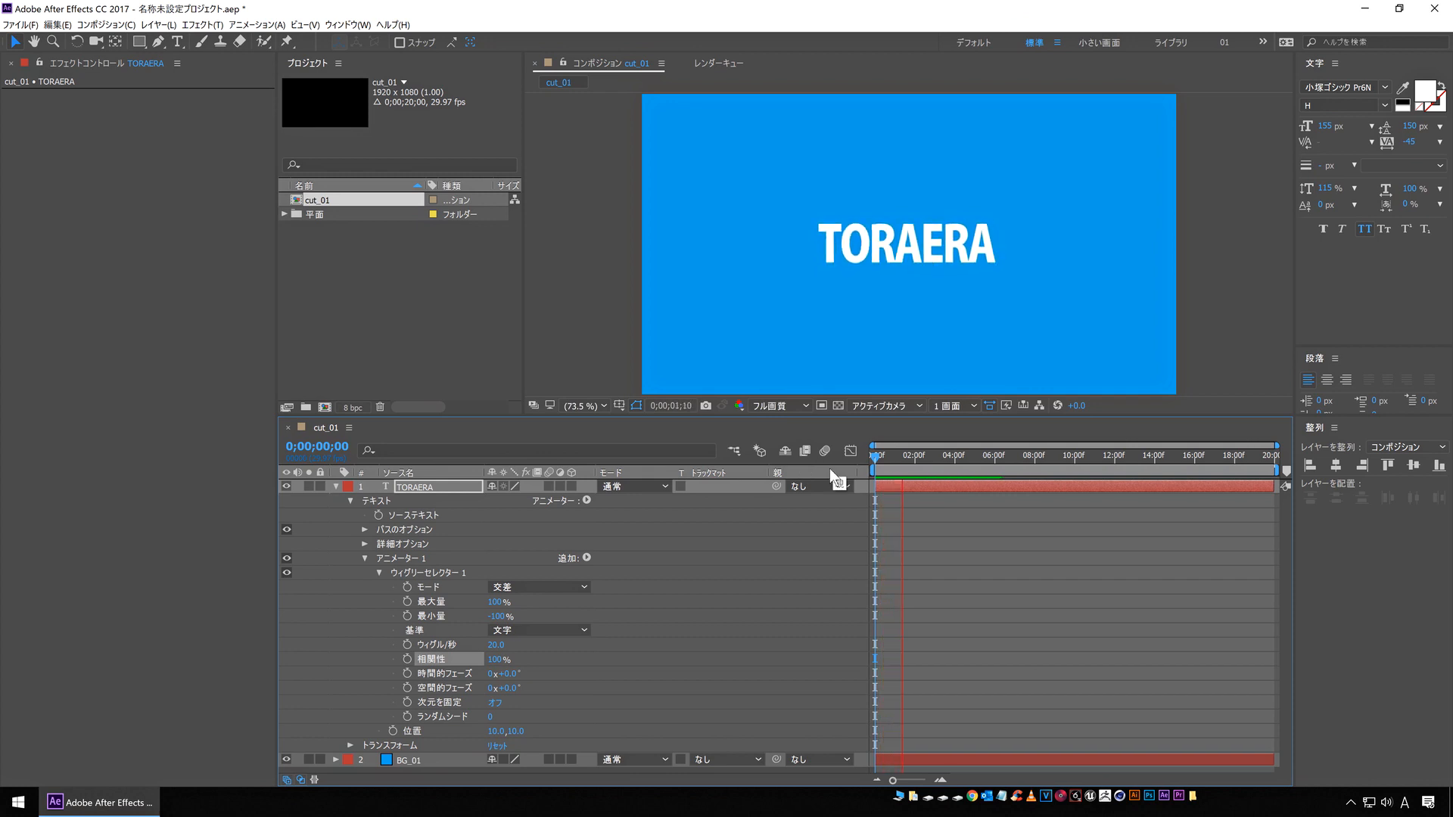
{"action": "key", "text": "space"}
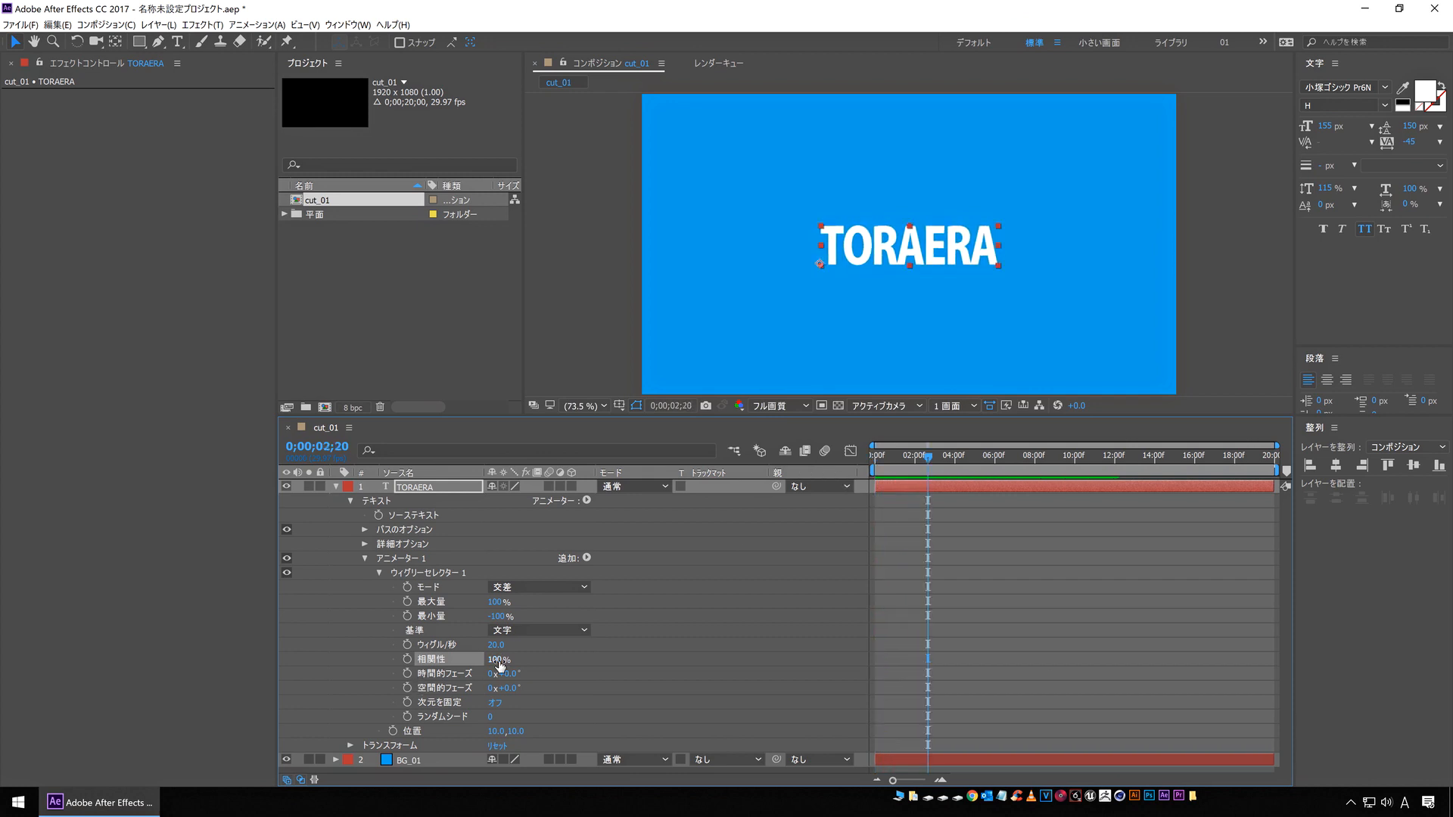
Set the wiggly selector's correlation (相関性) to 80% and preview the letters' movement
{"action": "key", "text": "Return"}
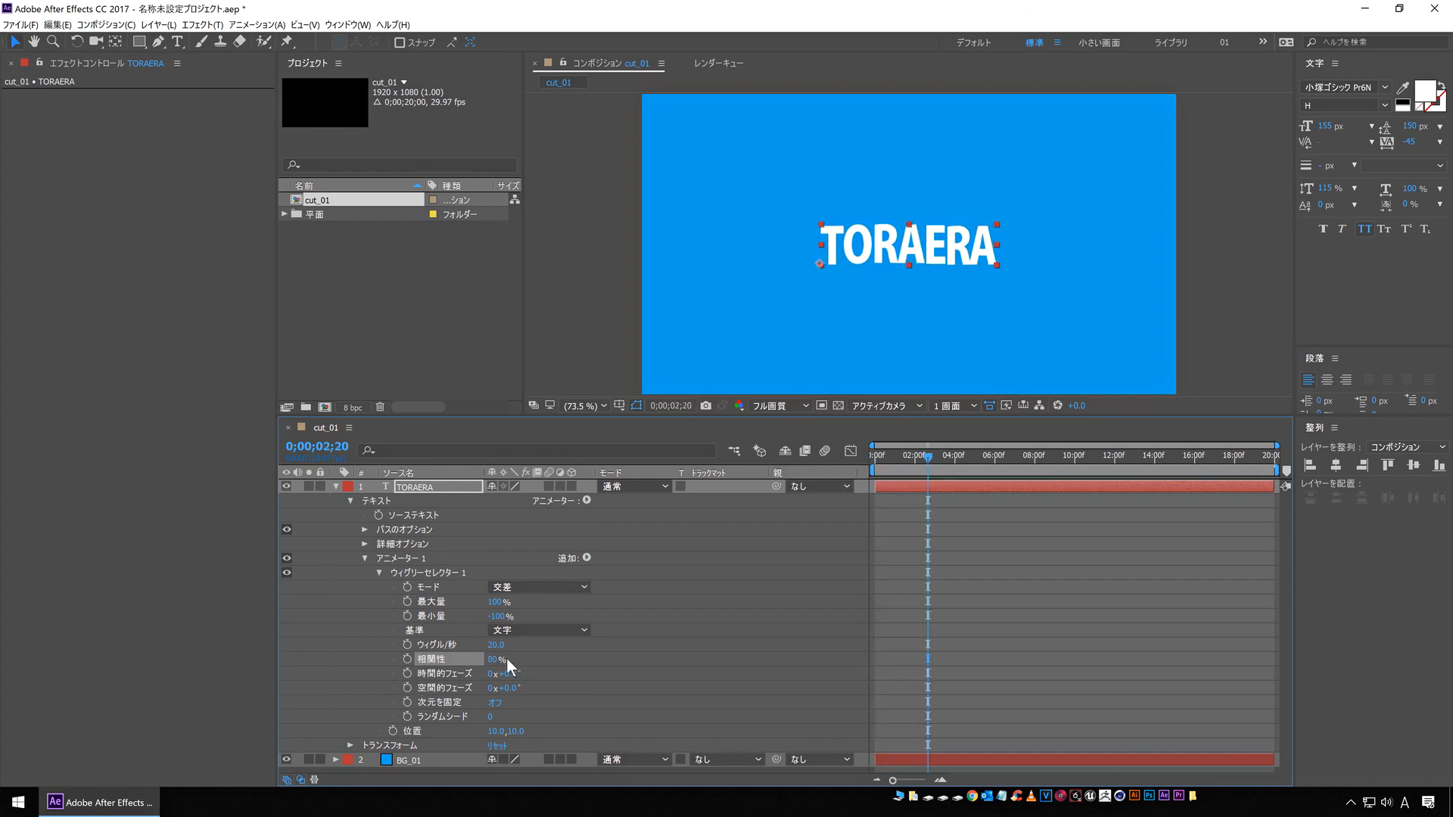
{"action": "key", "text": "space"}
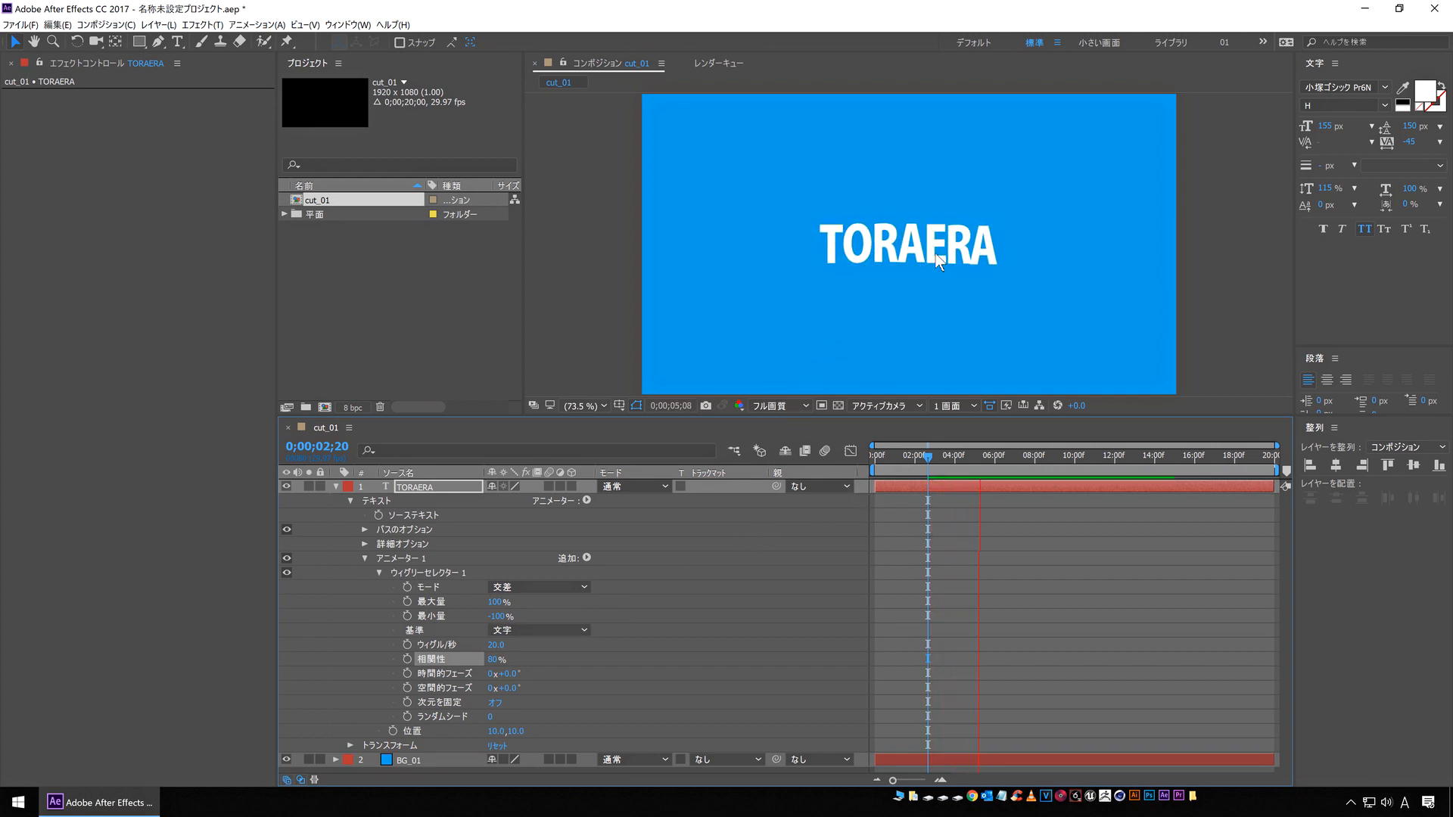
{"action": "left_click", "coordinate": [961, 465]}
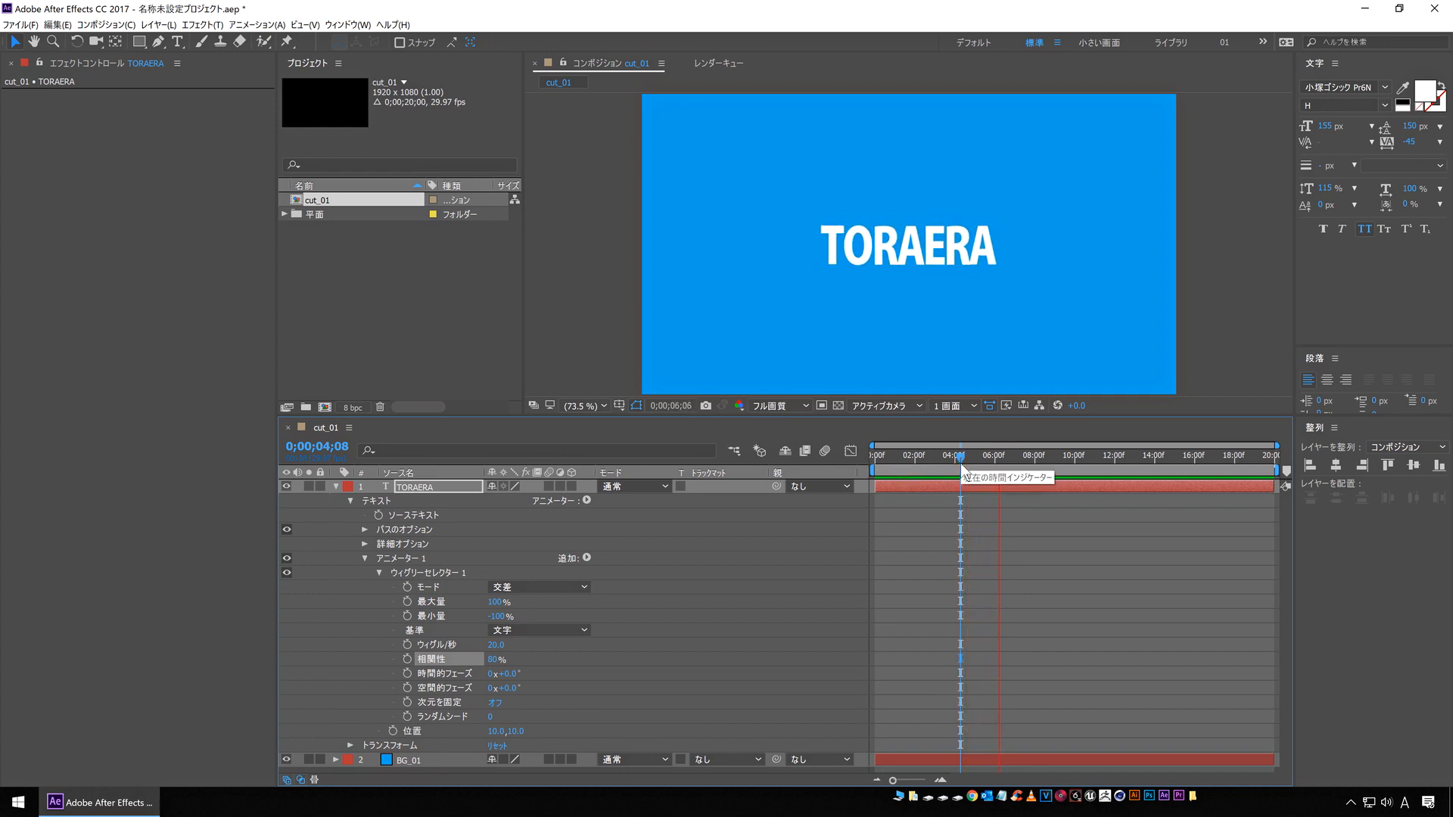
{"action": "key", "text": "space"}
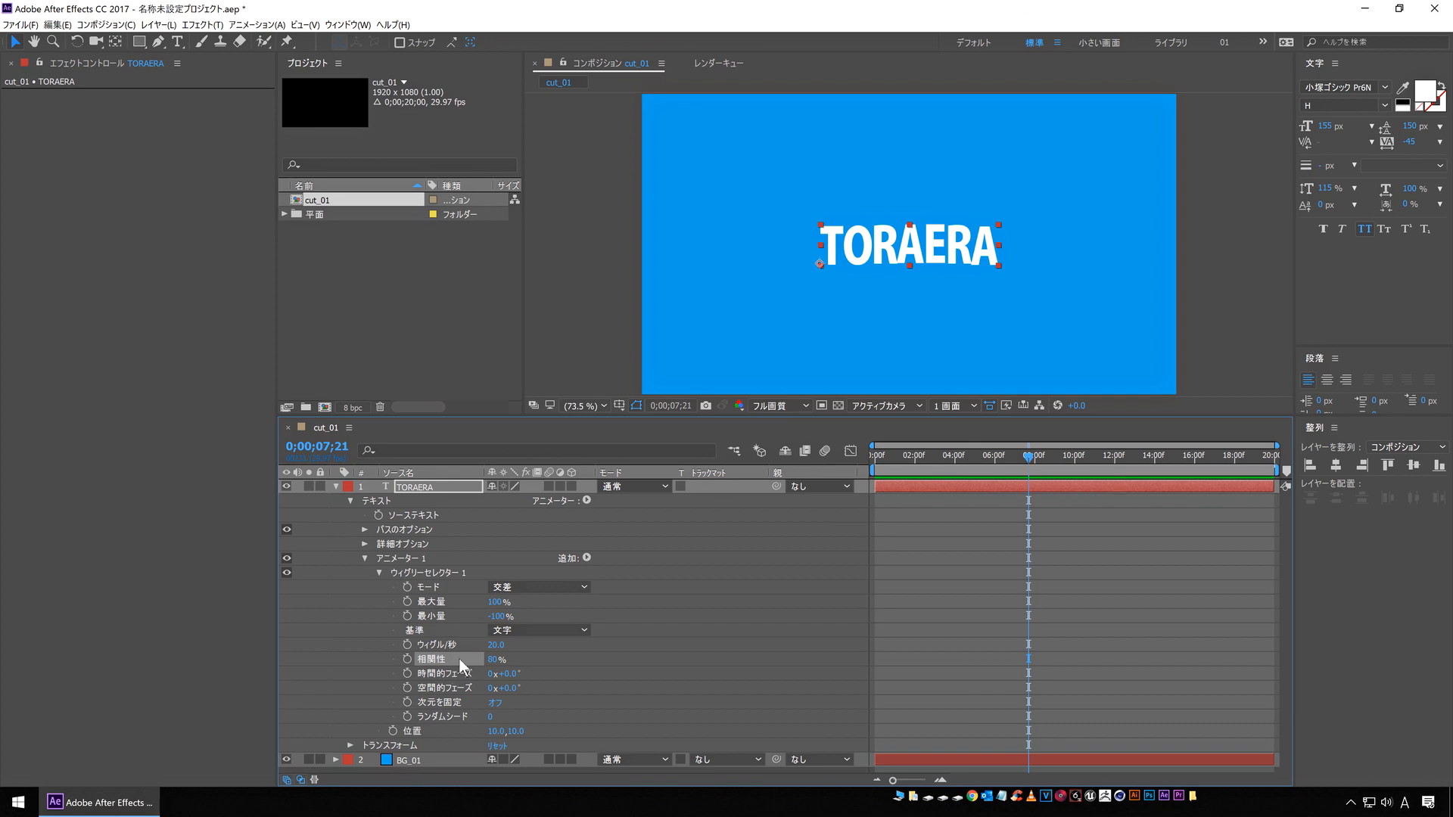
Set the wiggly selector's correlation (相関性) to 0% and play the animation from the start
{"action": "left_click", "coordinate": [495, 666]}
{"action": "type", "text": "0"}
{"action": "key", "text": "Return"}
{"action": "key", "text": "Home"}
{"action": "key", "text": "space"}
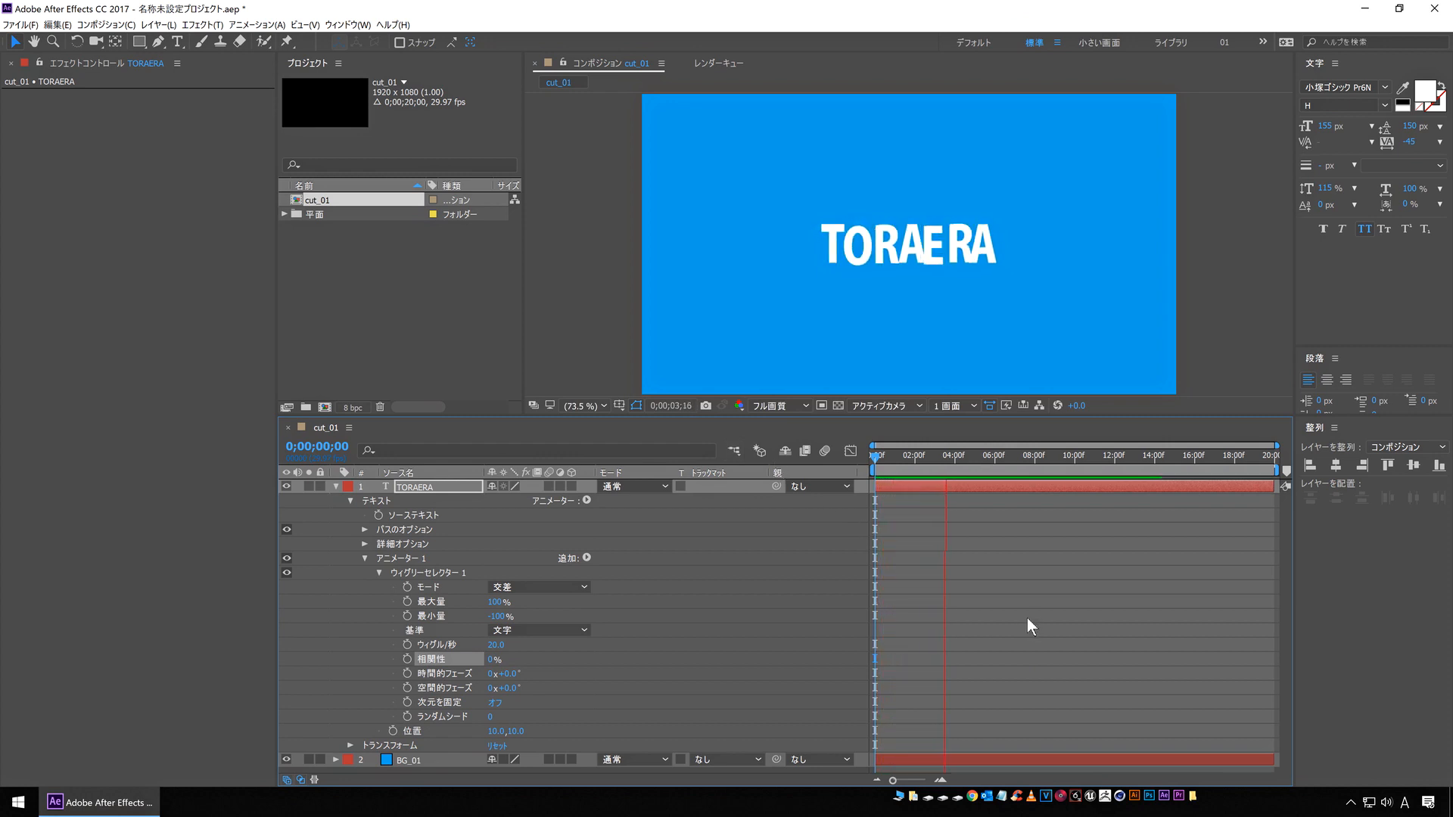
{"action": "key", "text": "space"}
{"action": "key", "text": "space"}
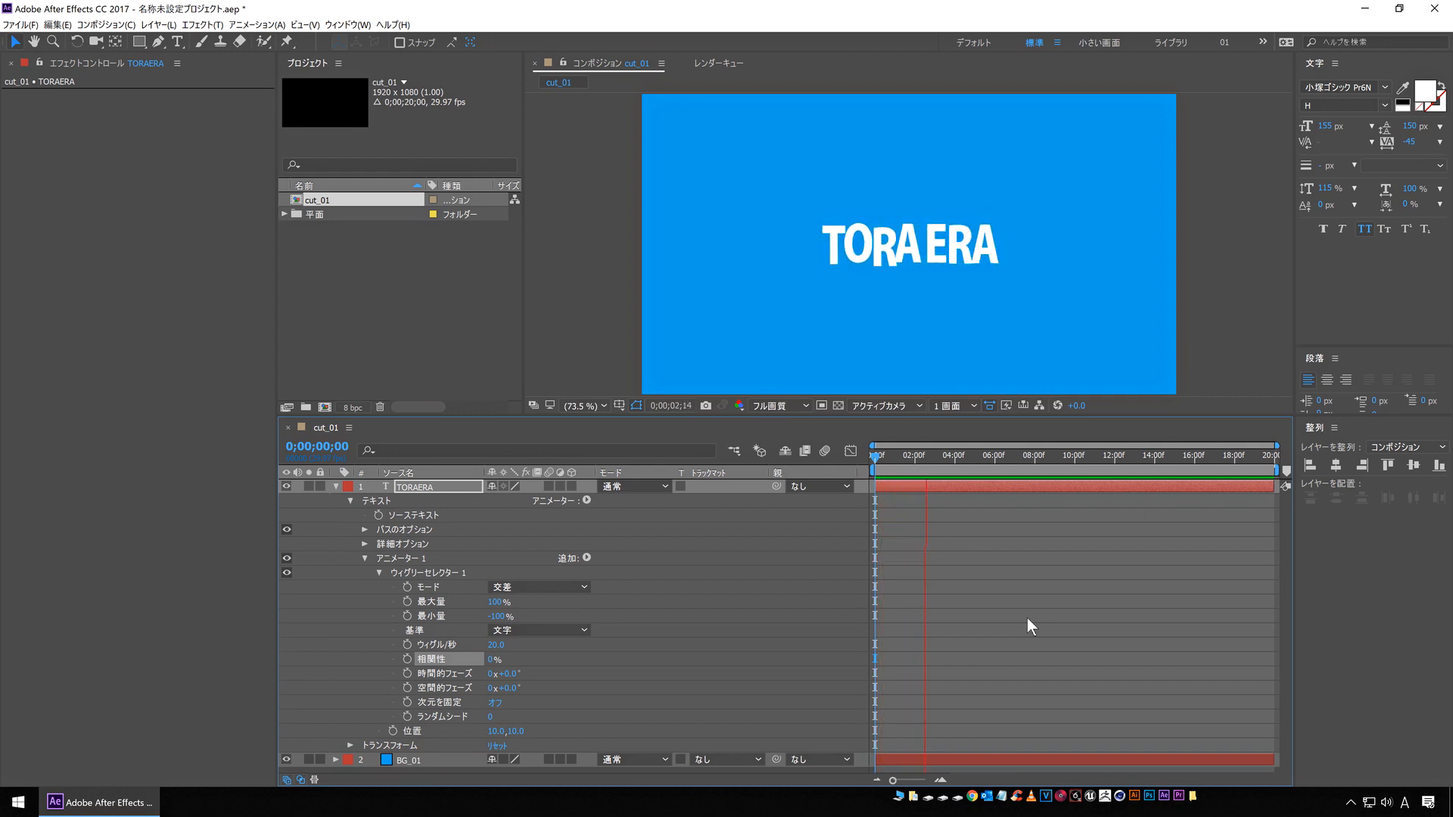
{"action": "key", "text": "space"}
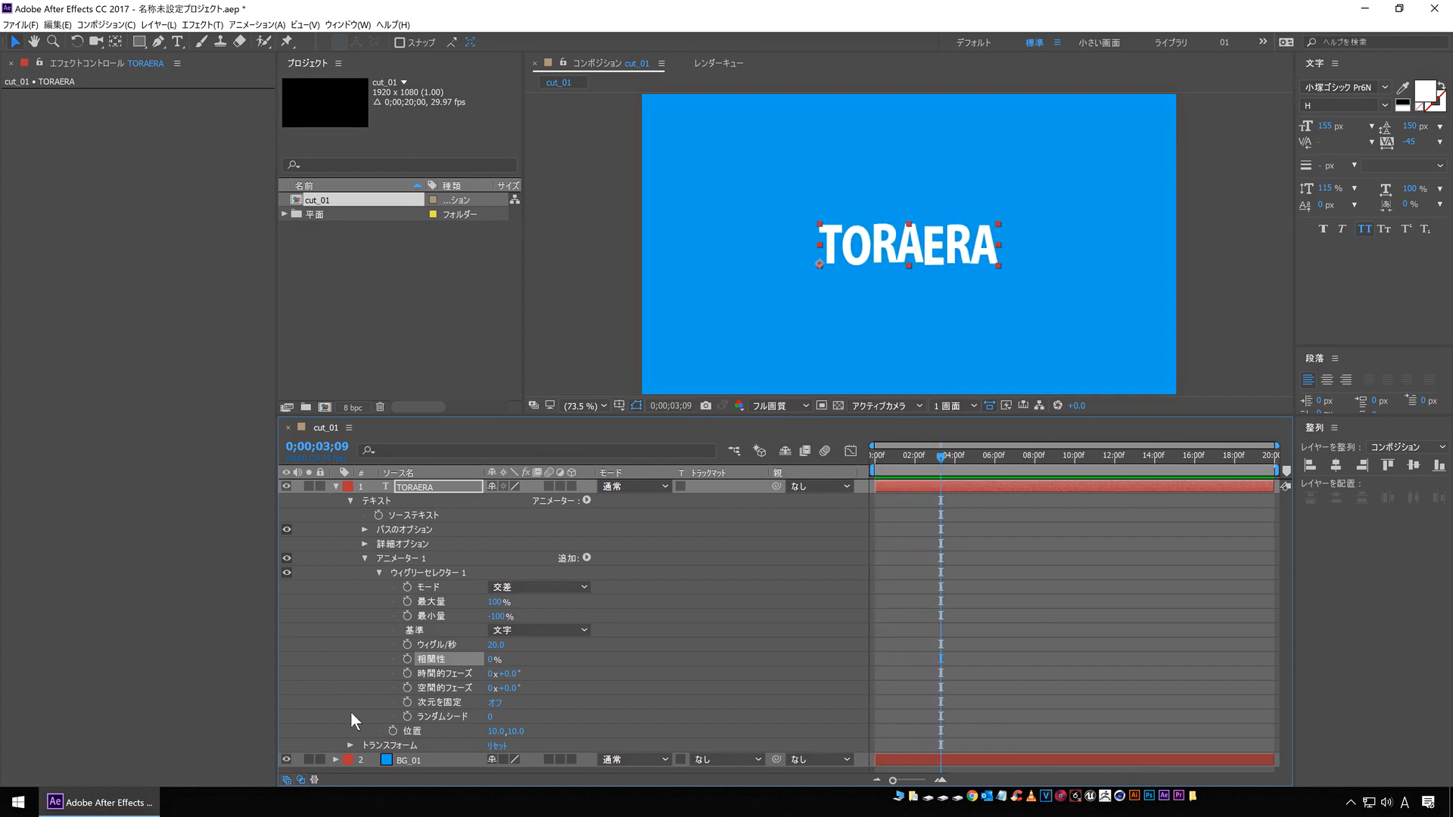
Select the animator's 位置 property and replay the position wiggle from about the four-second mark
{"action": "left_click", "coordinate": [415, 730]}
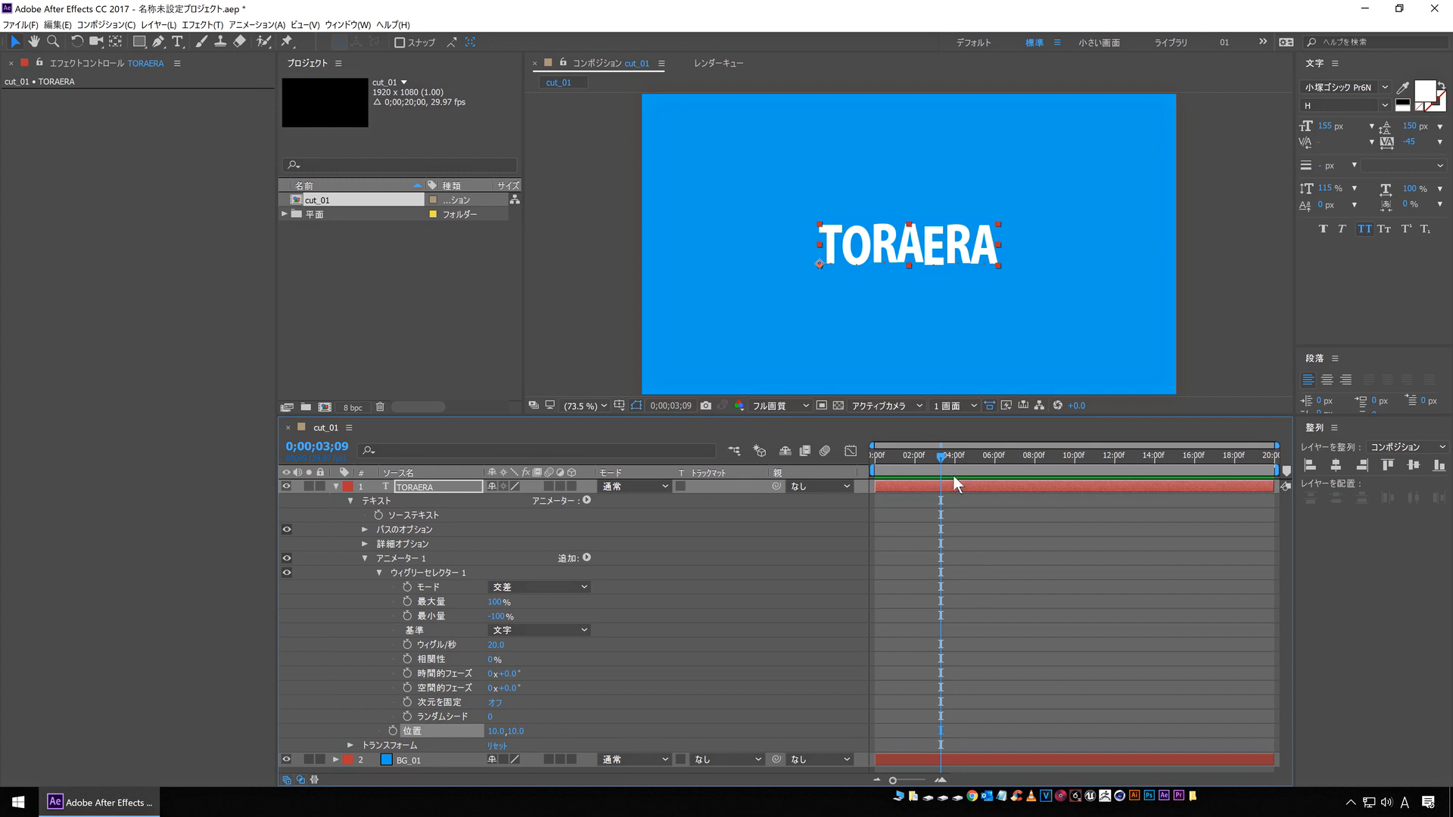
{"action": "key", "text": "space"}
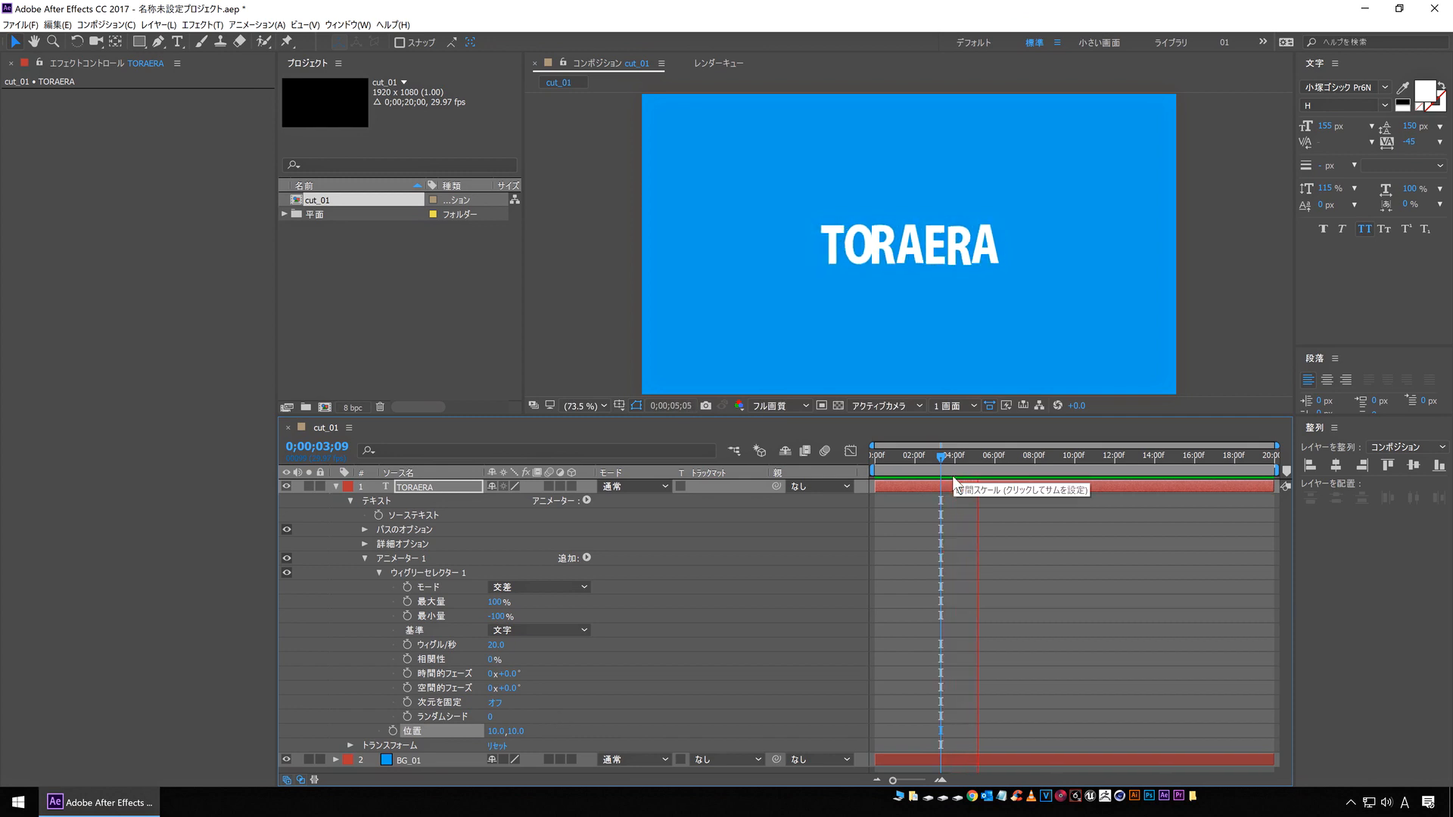
{"action": "left_click", "coordinate": [950, 470]}
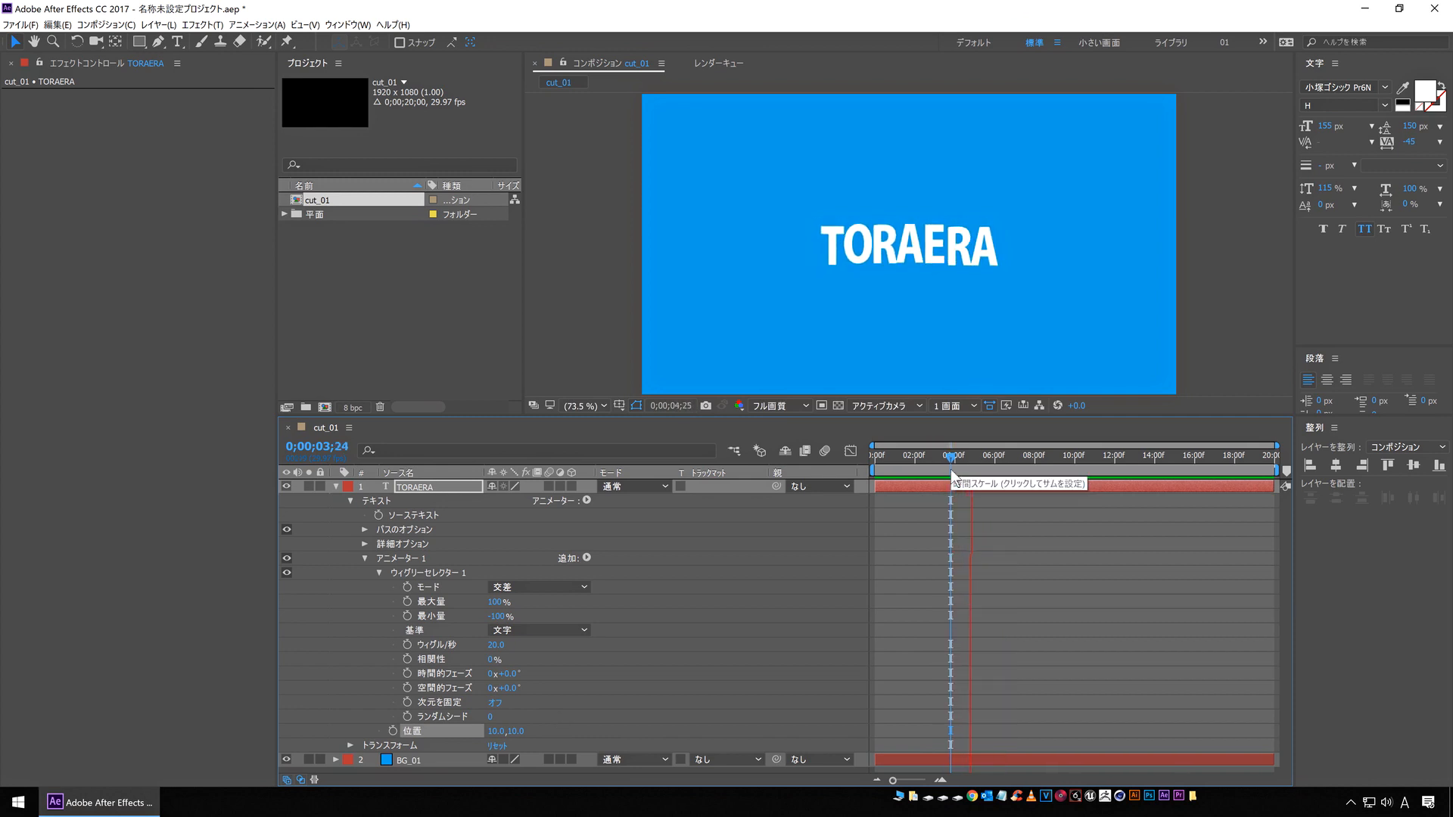
{"action": "key", "text": "space"}
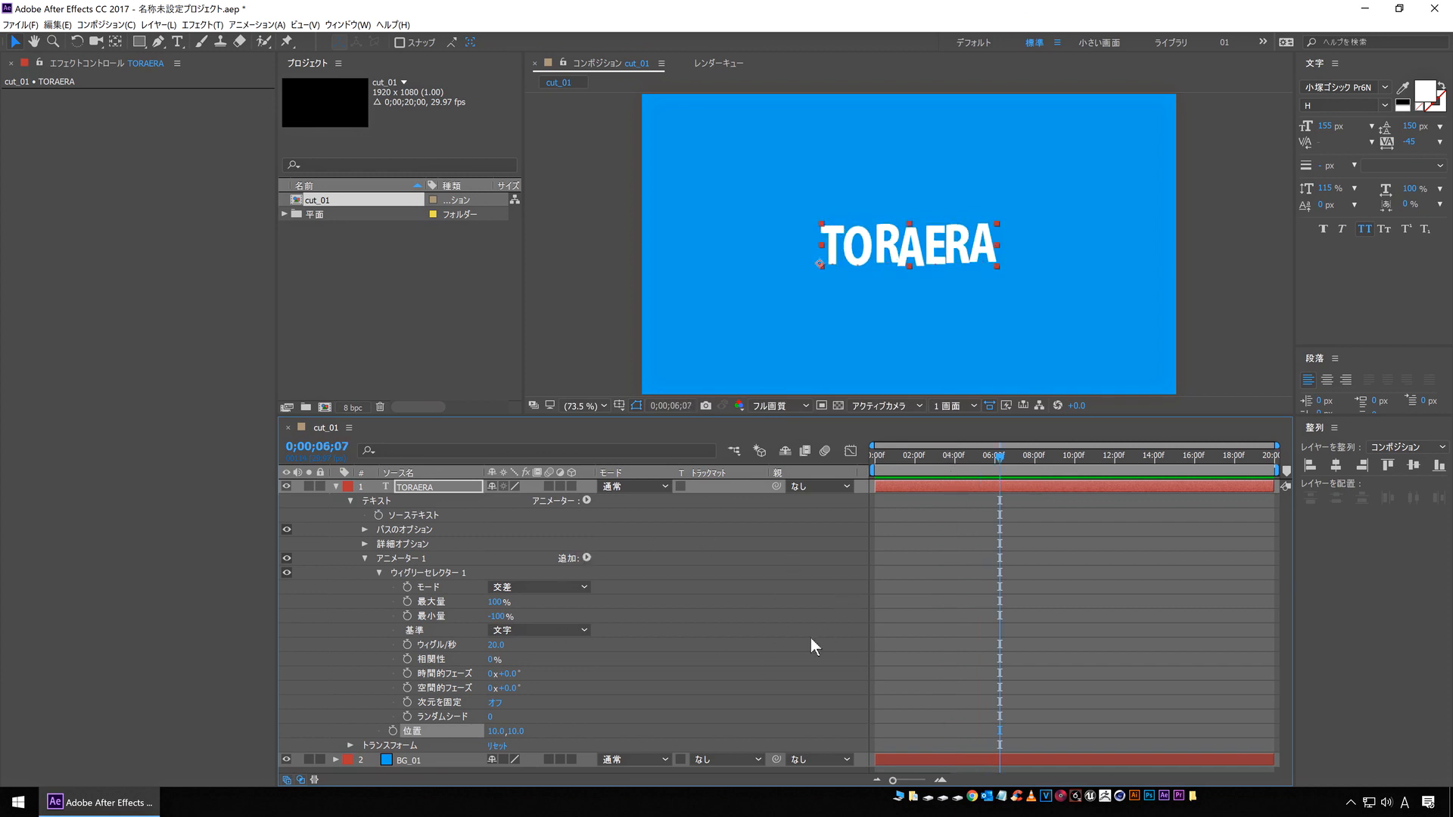
Add a scale (スケール) property to アニメーター 1
{"action": "left_click", "coordinate": [398, 560]}
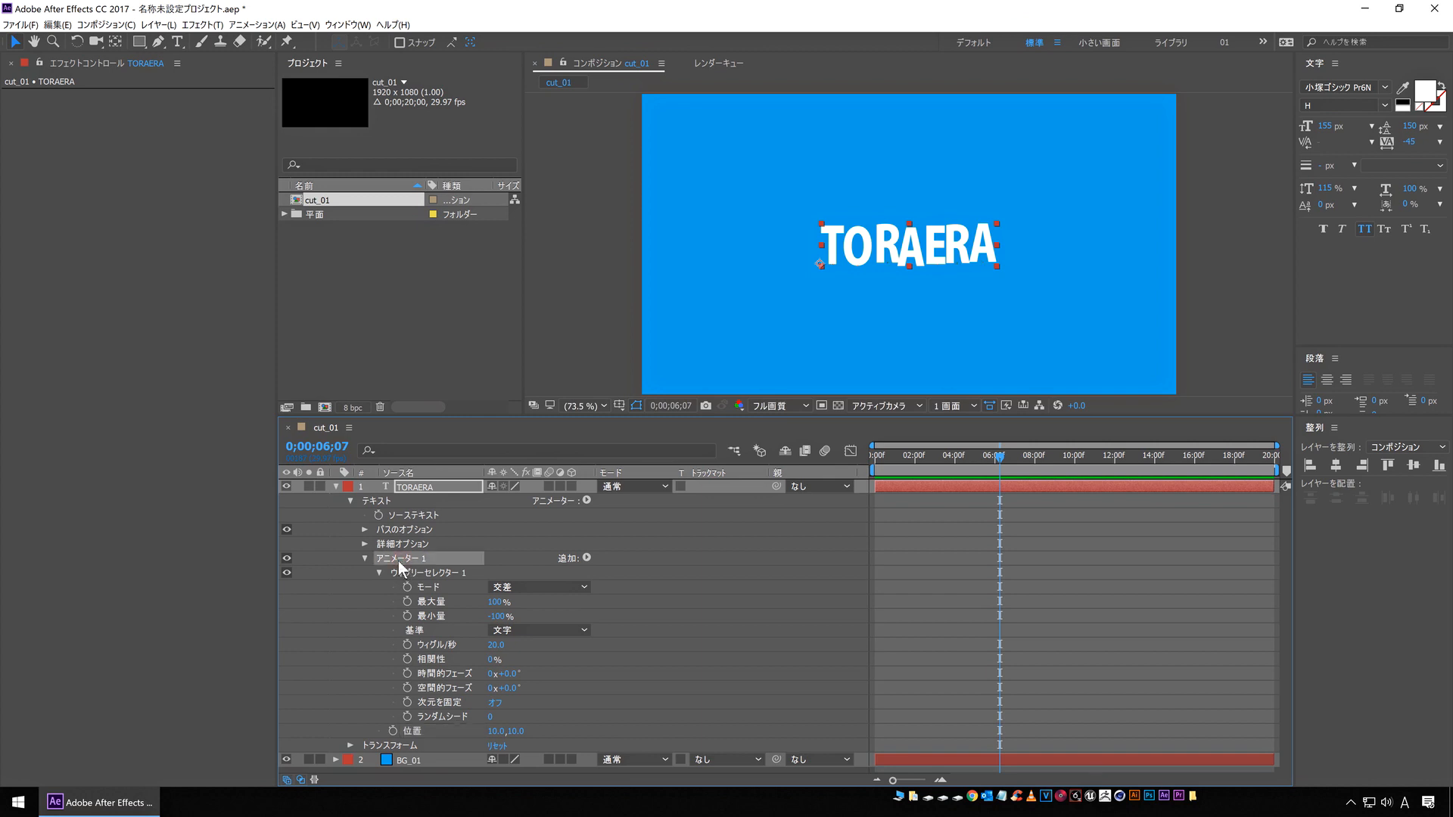
{"action": "left_click", "coordinate": [586, 560]}
{"action": "mouse_move", "coordinate": [624, 563]}
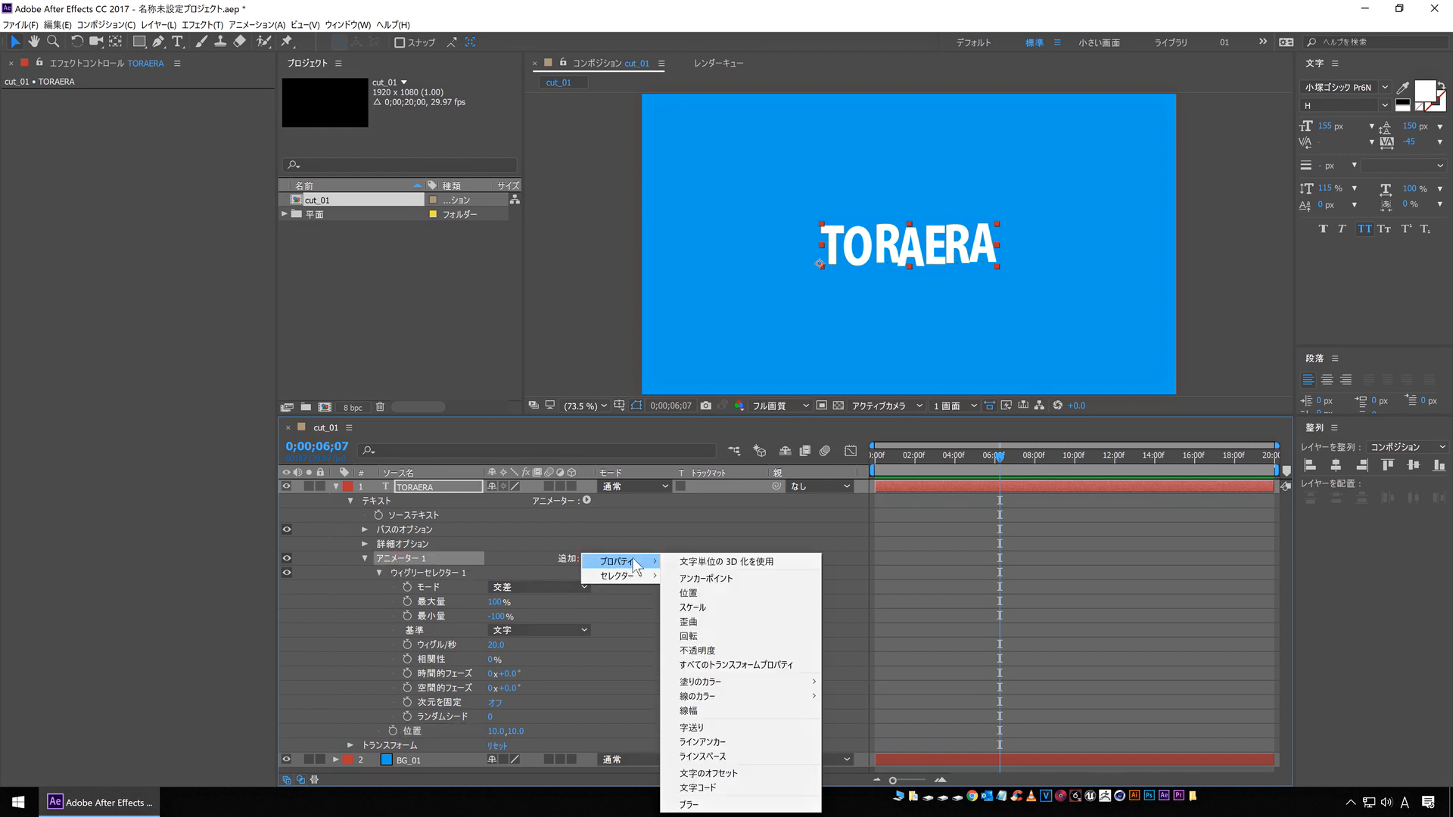
{"action": "left_click", "coordinate": [716, 606]}
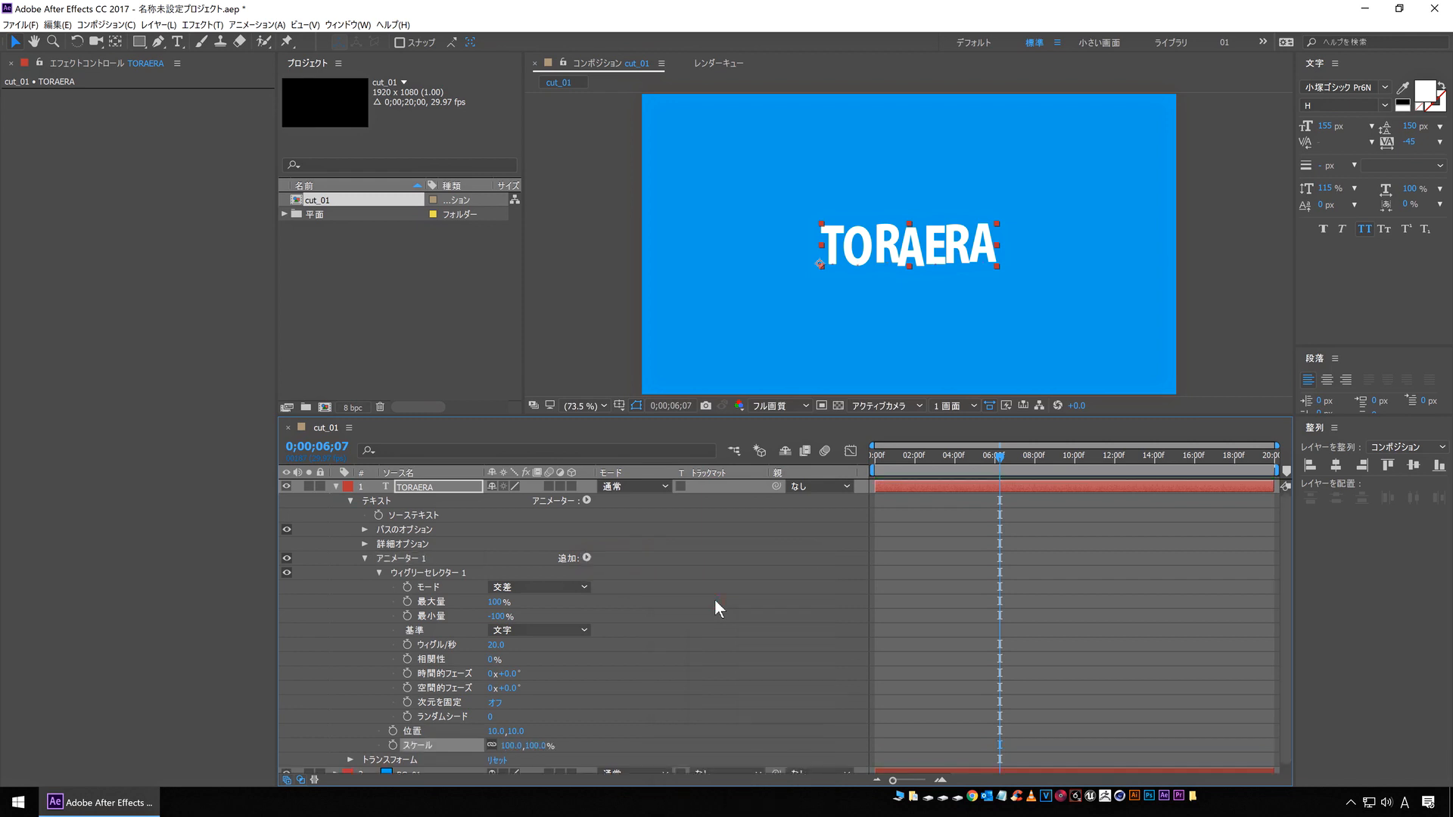
Set the animator's scale (スケール) to 150% and preview the letters wiggling in size
{"action": "left_click", "coordinate": [424, 575]}
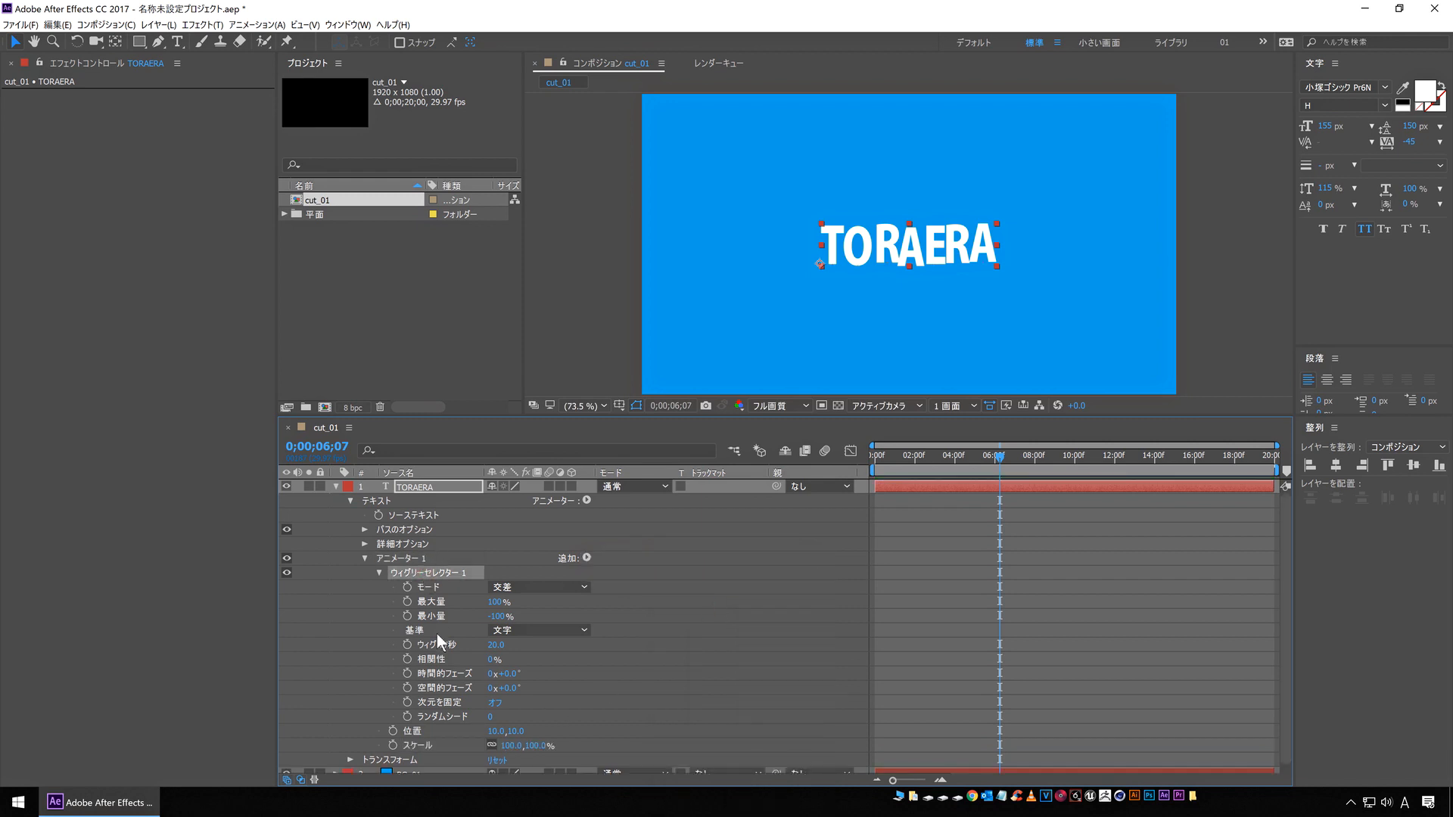
{"action": "left_click", "coordinate": [413, 734]}
{"action": "left_click", "coordinate": [424, 746]}
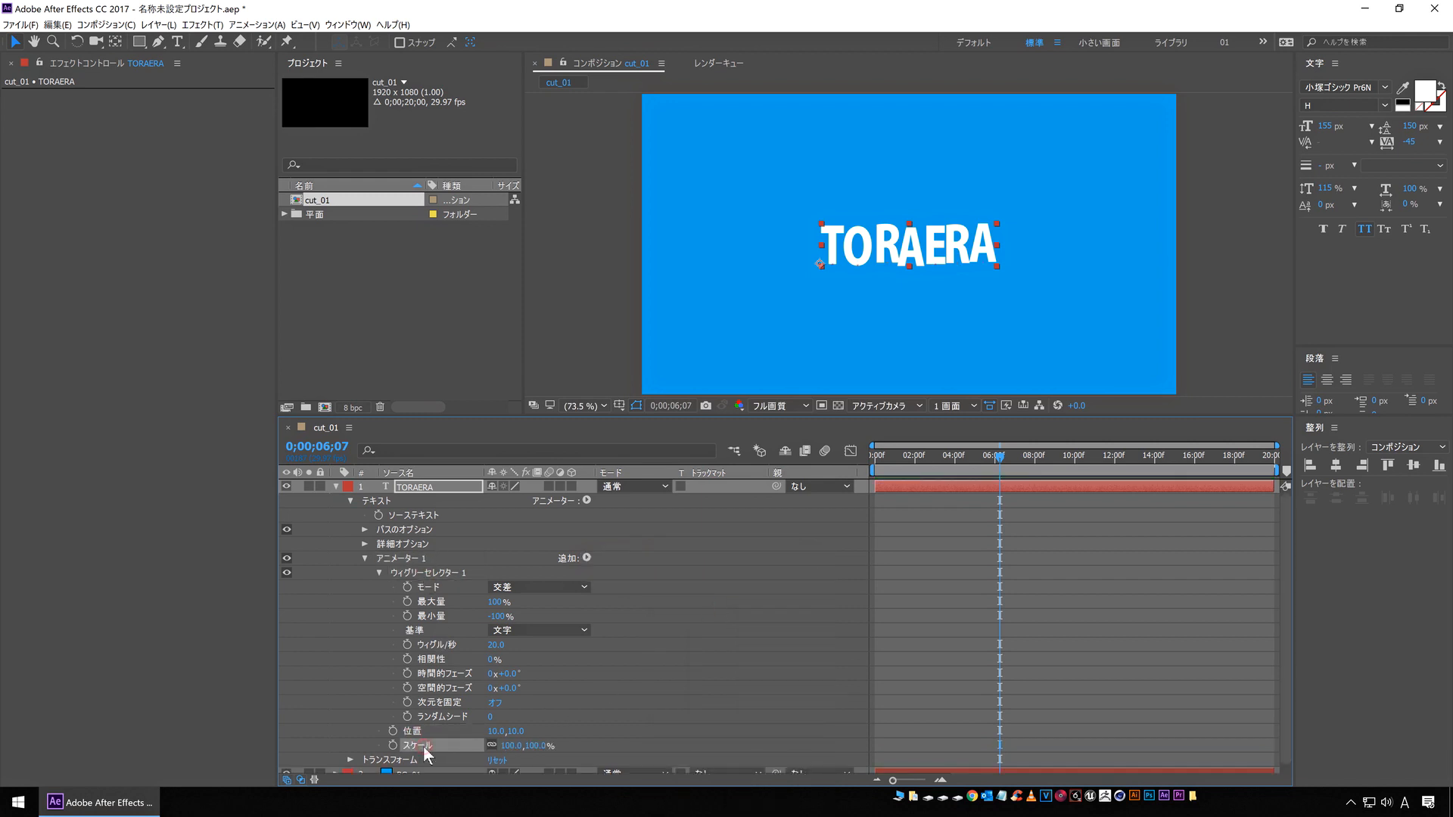
{"action": "left_click", "coordinate": [508, 746]}
{"action": "type", "text": "150"}
{"action": "key", "text": "Return"}
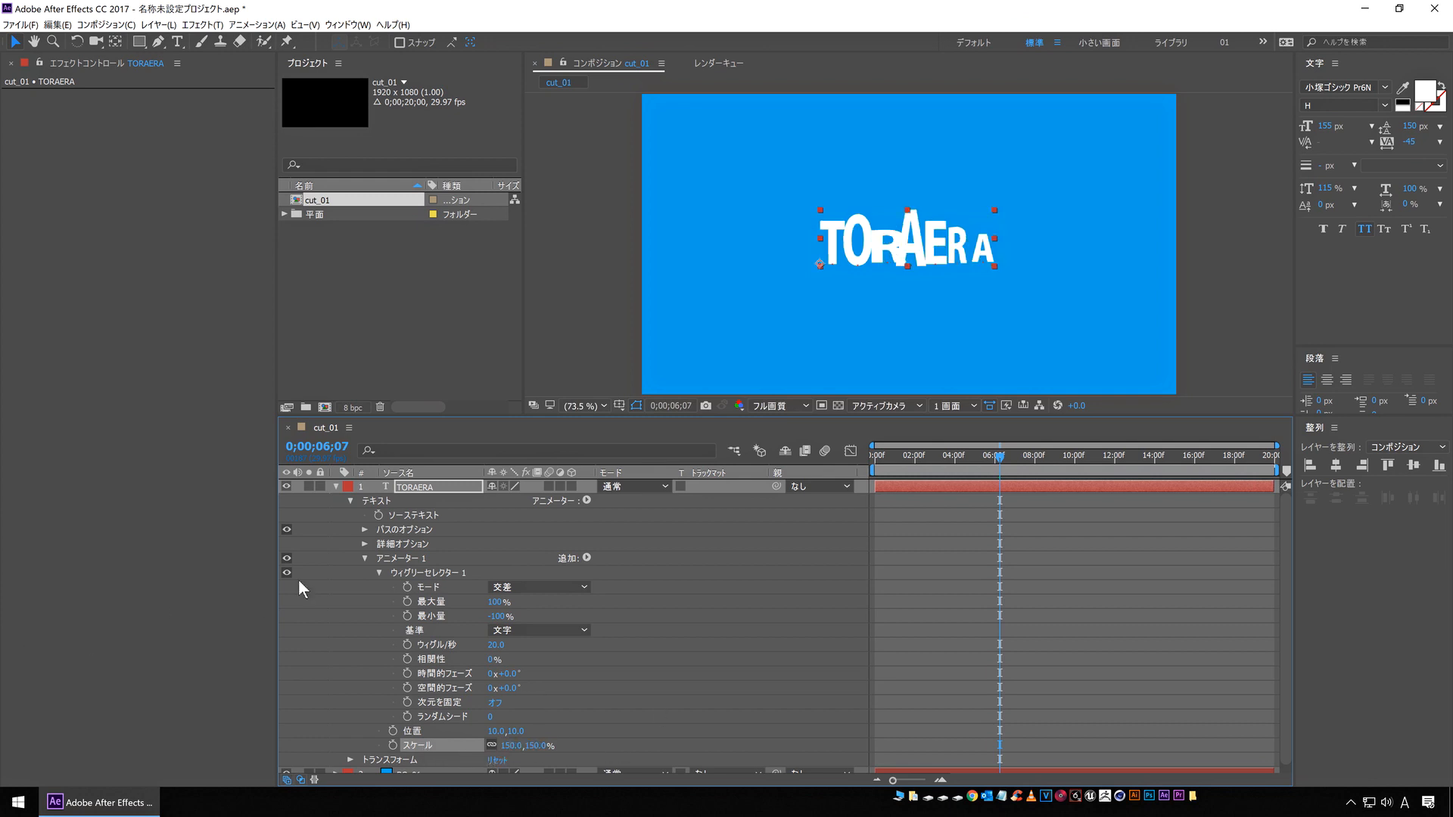
{"action": "key", "text": "space"}
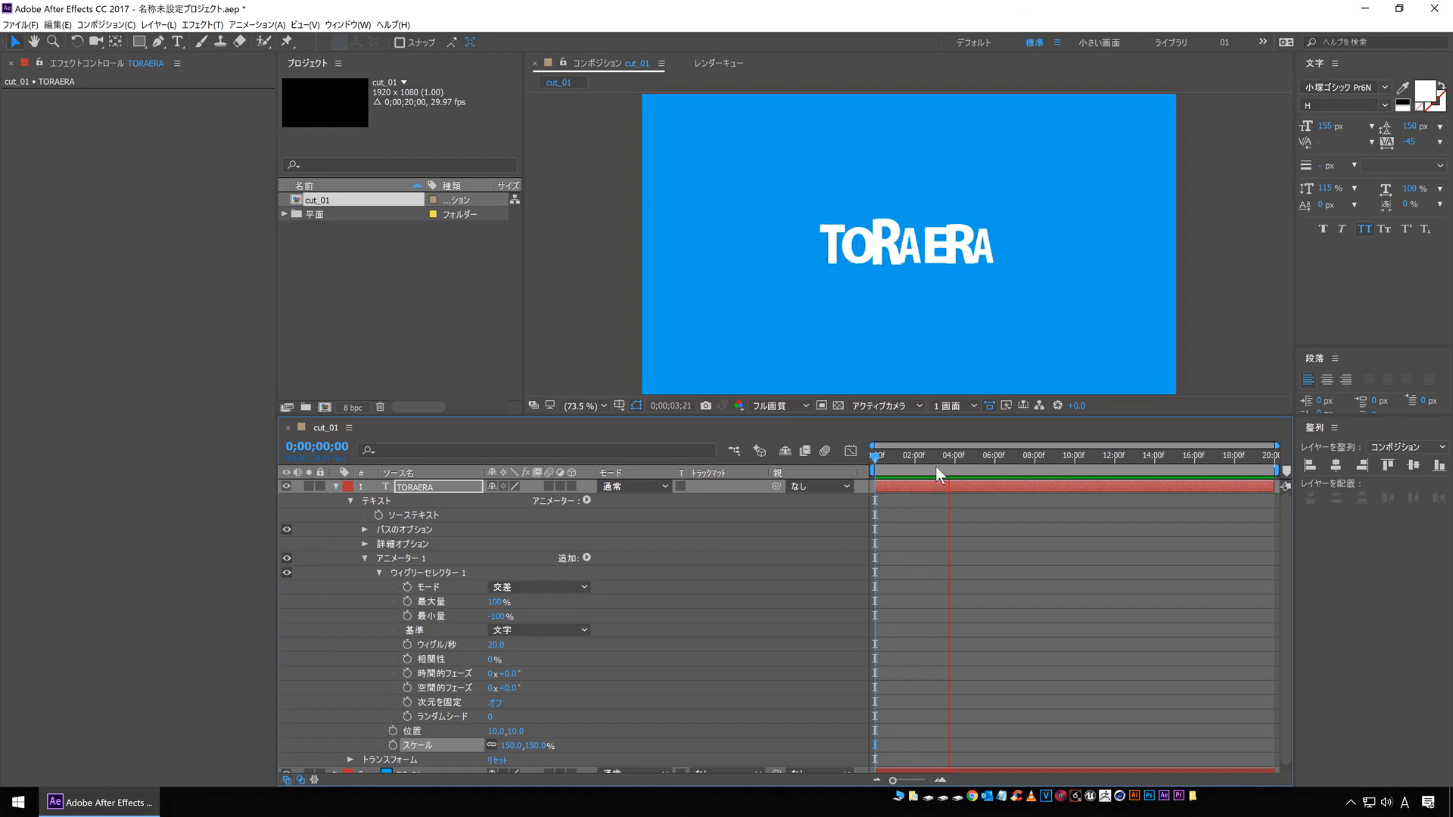
{"action": "key", "text": "space"}
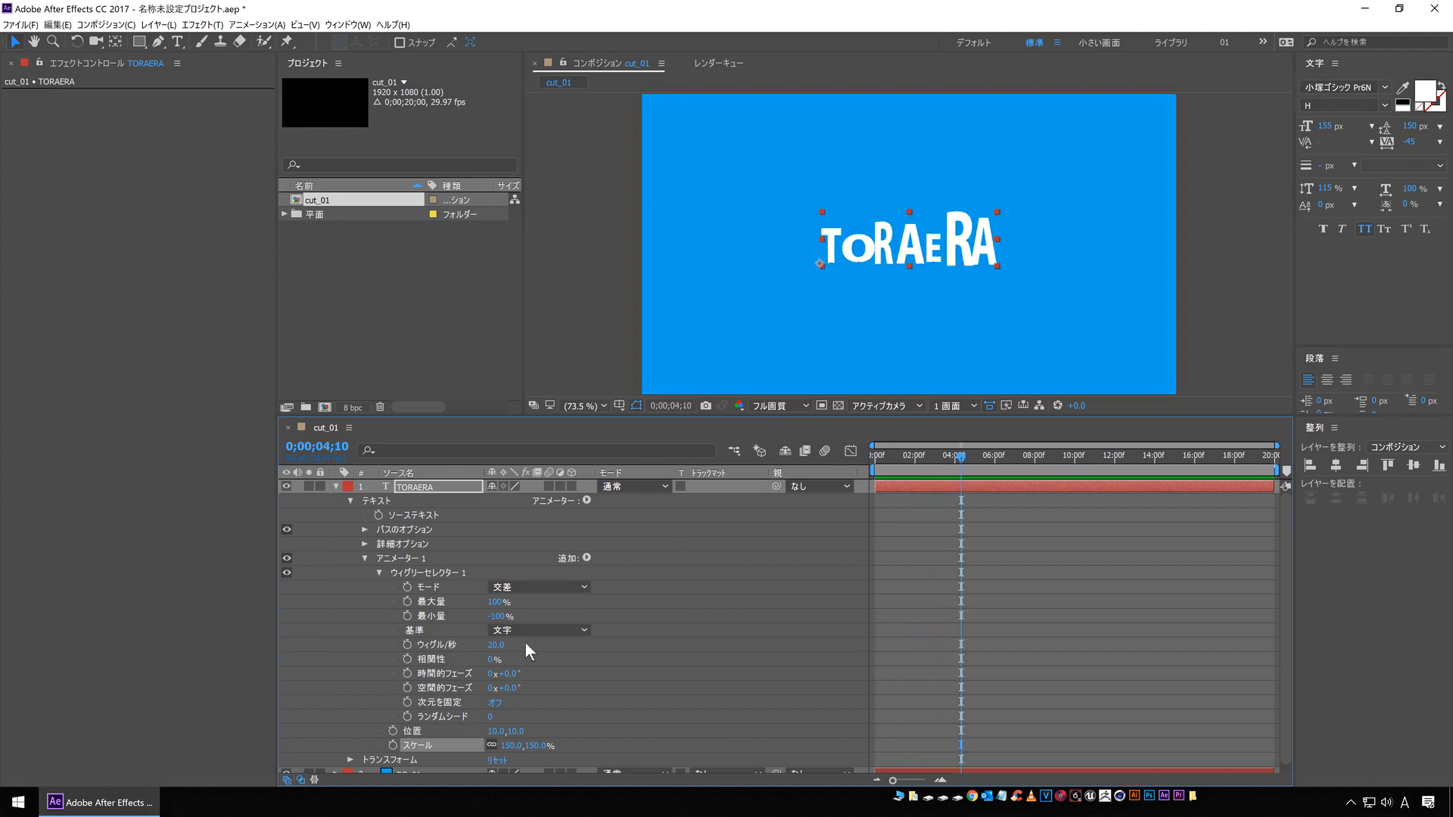
Set both the maximum amount (最大量) and minimum amount (最小量) of the wiggly selector to 0% and preview the text
{"action": "left_click", "coordinate": [445, 601]}
{"action": "left_click", "coordinate": [439, 616]}
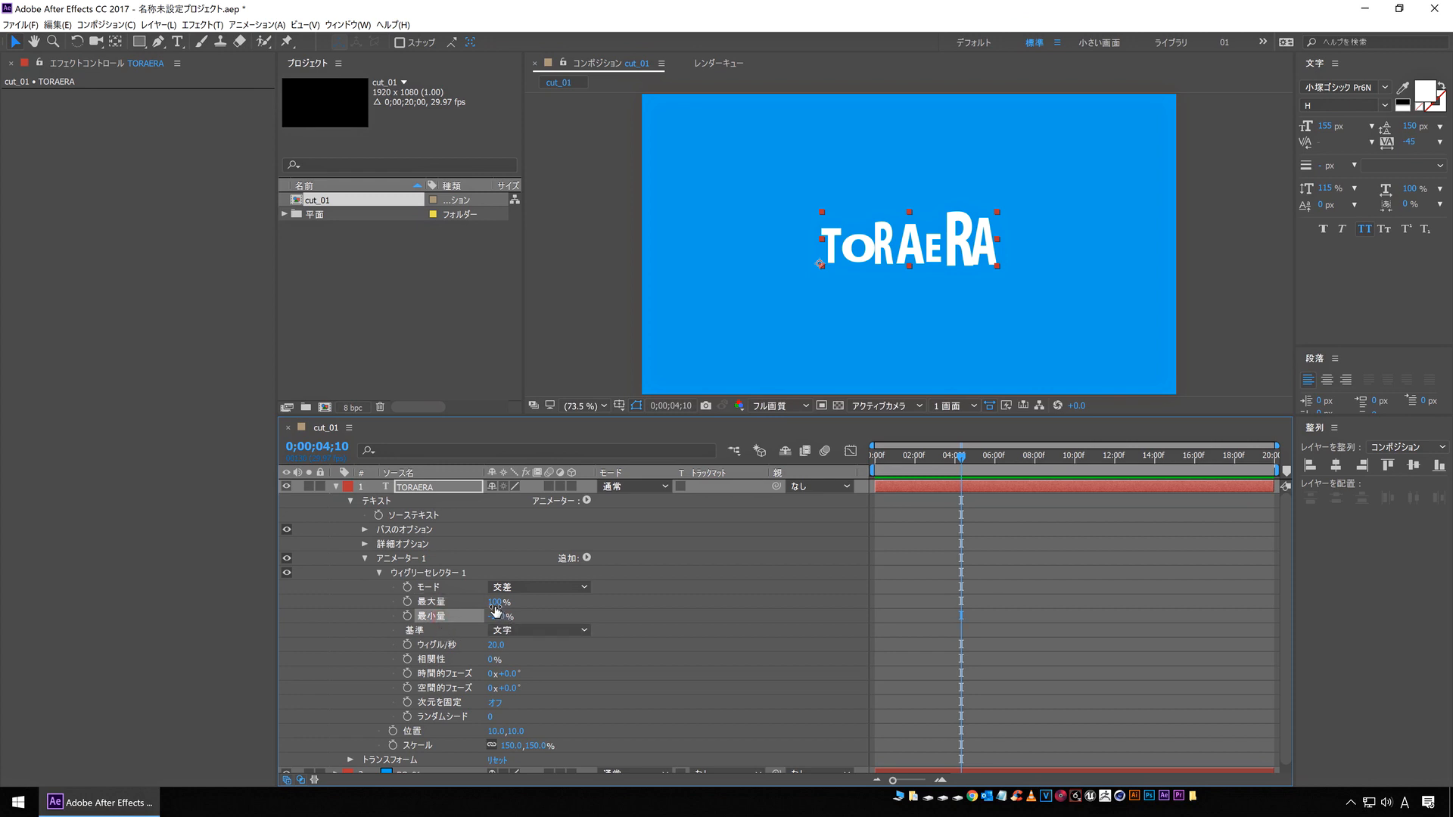
{"action": "type", "text": "0"}
{"action": "key", "text": "Tab"}
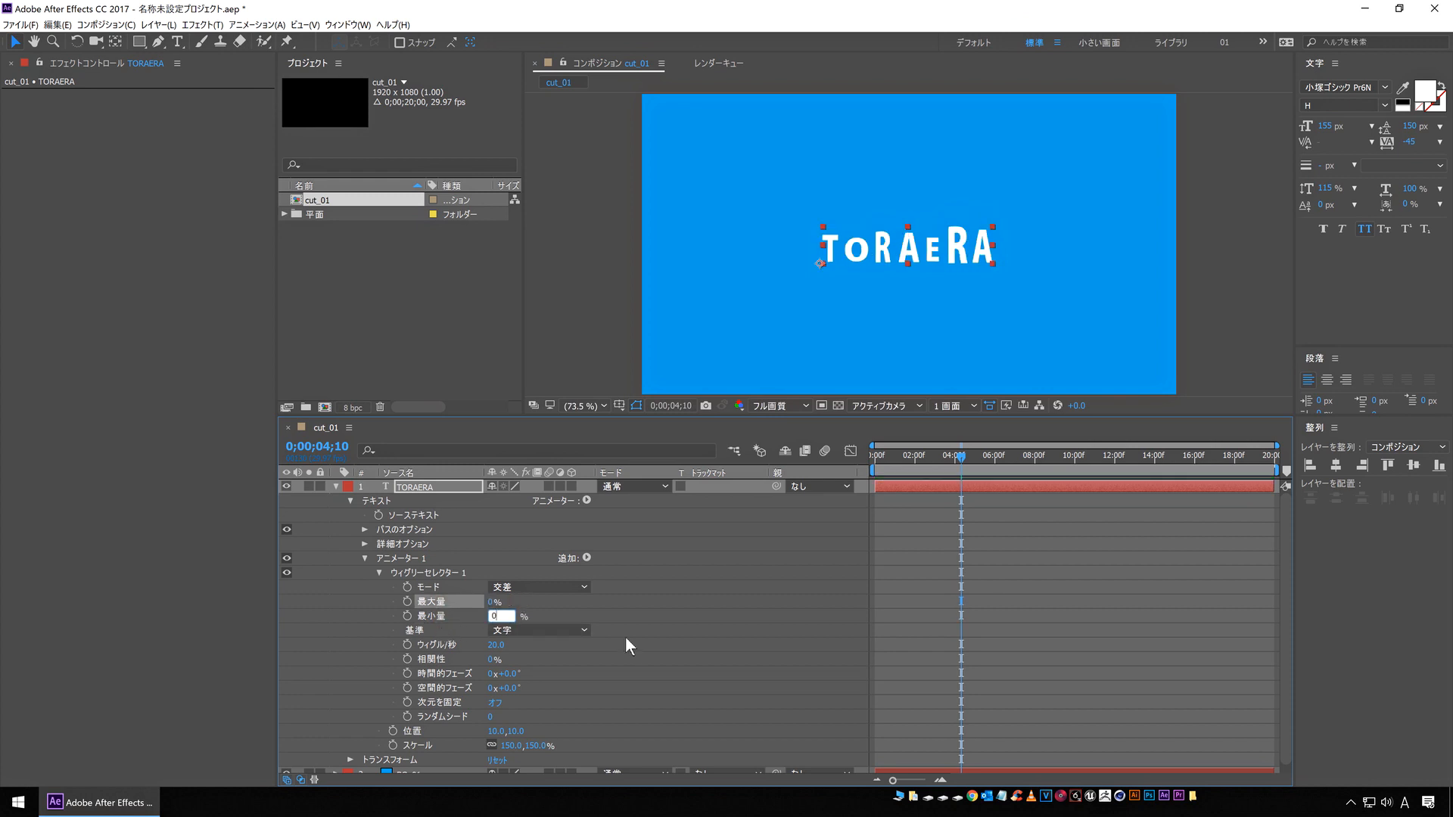
{"action": "type", "text": "0"}
{"action": "key", "text": "Return"}
{"action": "left_click_drag", "start_coordinate": [960, 464], "coordinate": [859, 456]}
{"action": "key", "text": "space"}
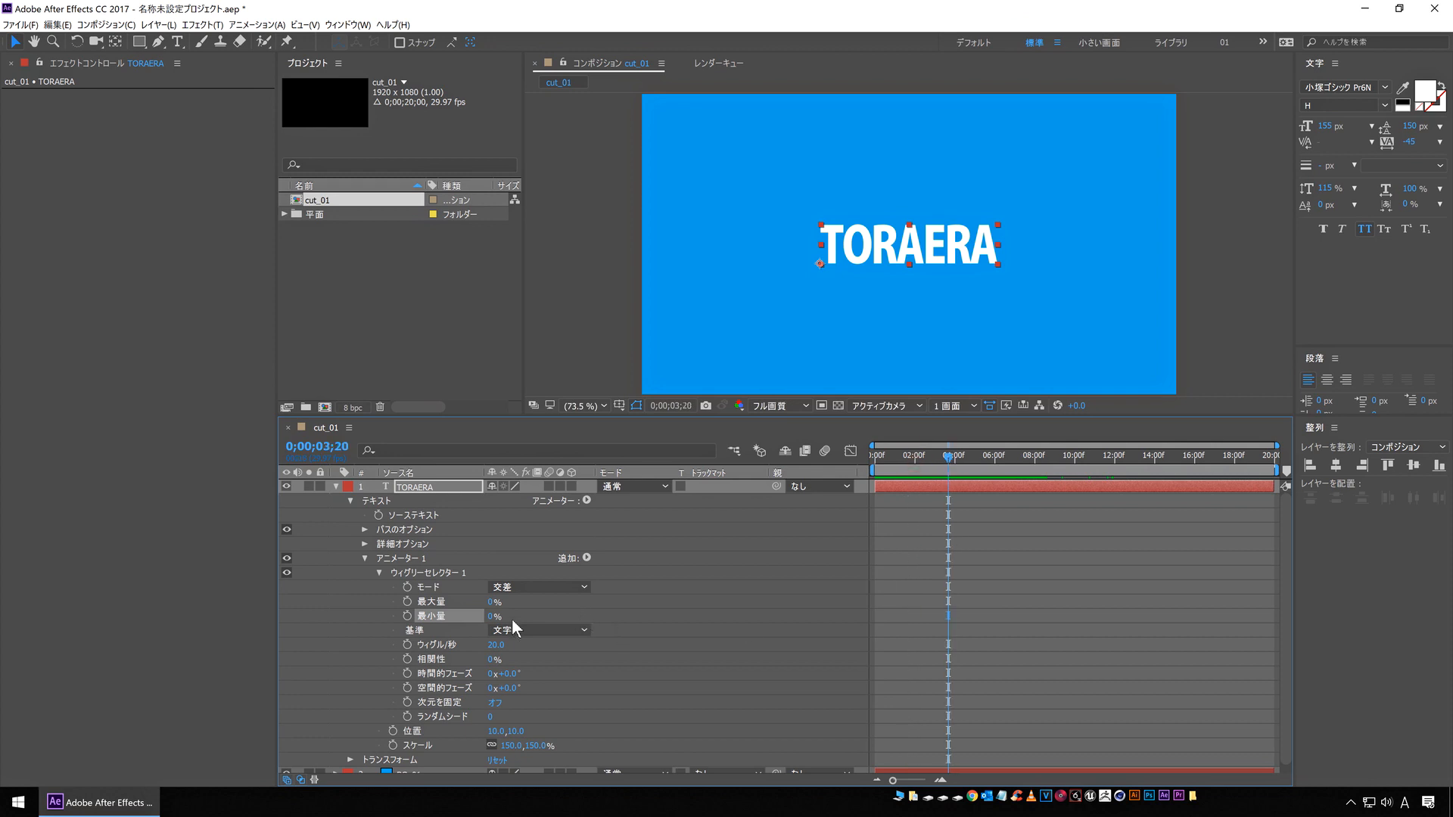
Set the wiggly selector's maximum amount (最大量) to 100% and preview the size changes
{"action": "left_click_drag", "start_coordinate": [492, 601], "coordinate": [683, 601]}
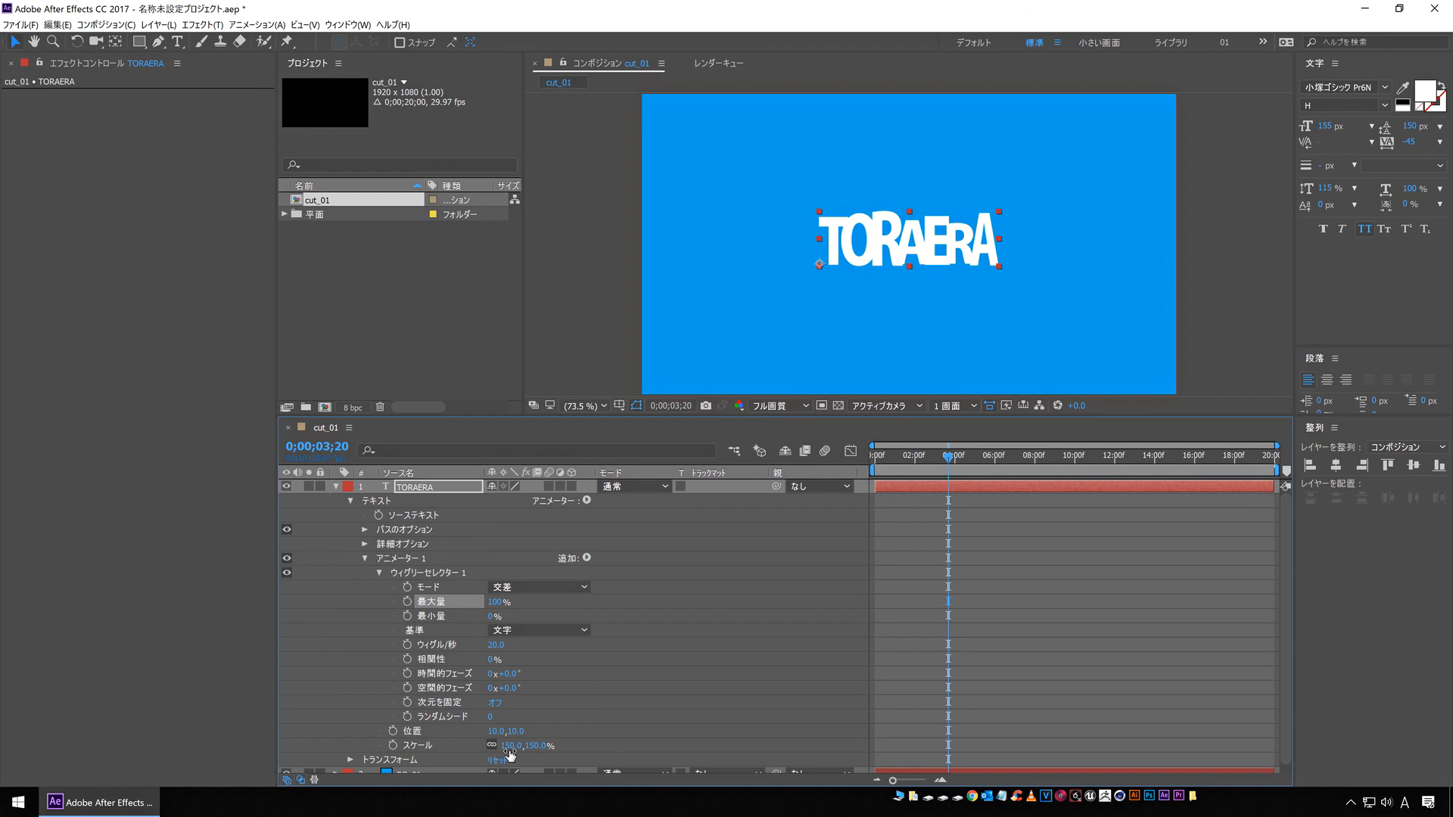
{"action": "mouse_move", "coordinate": [950, 466]}
{"action": "left_mouse_down"}
{"action": "mouse_move", "coordinate": [997, 456]}
{"action": "mouse_move", "coordinate": [969, 459]}
{"action": "left_mouse_up"}
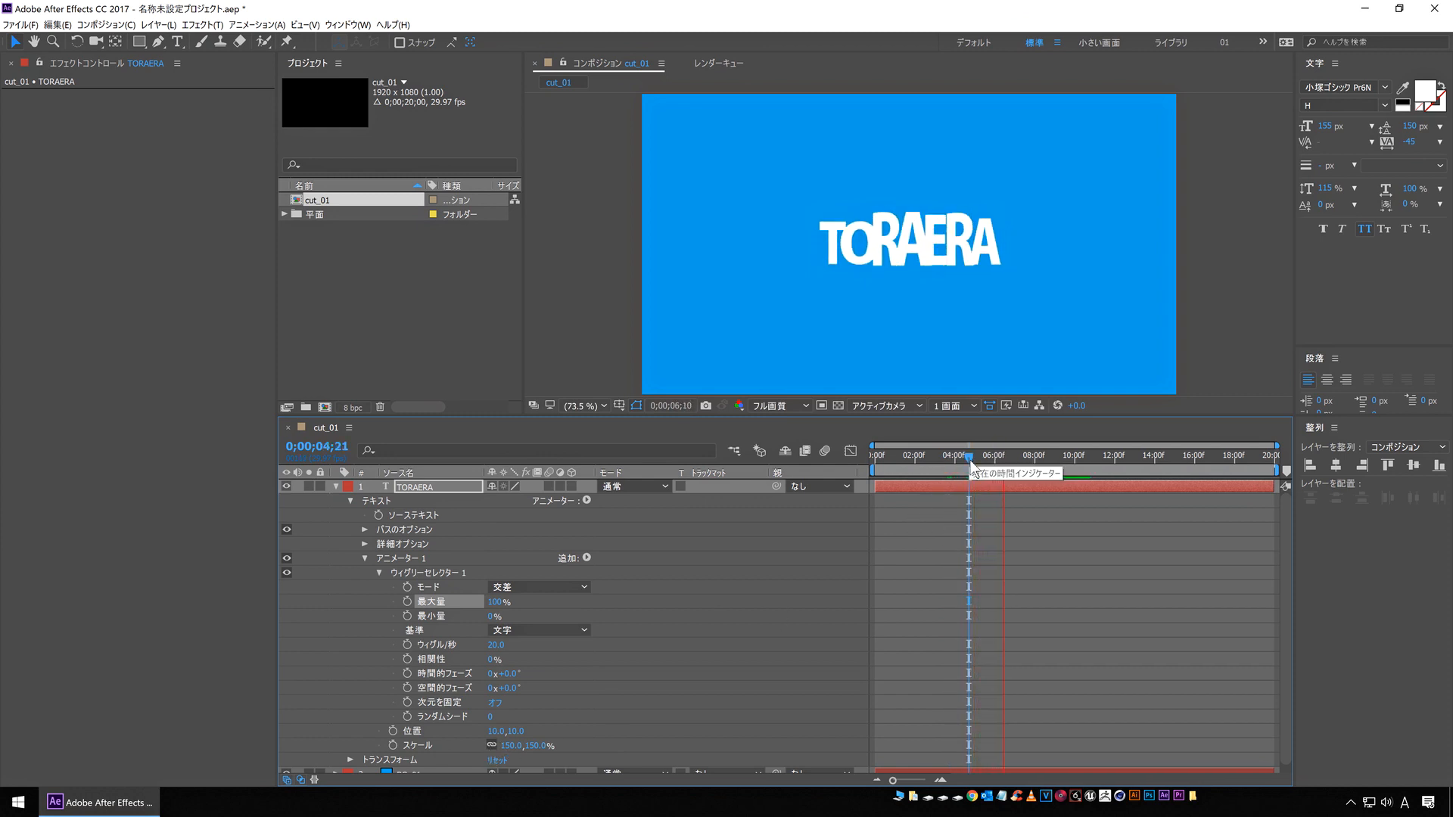
{"action": "key", "text": "space"}
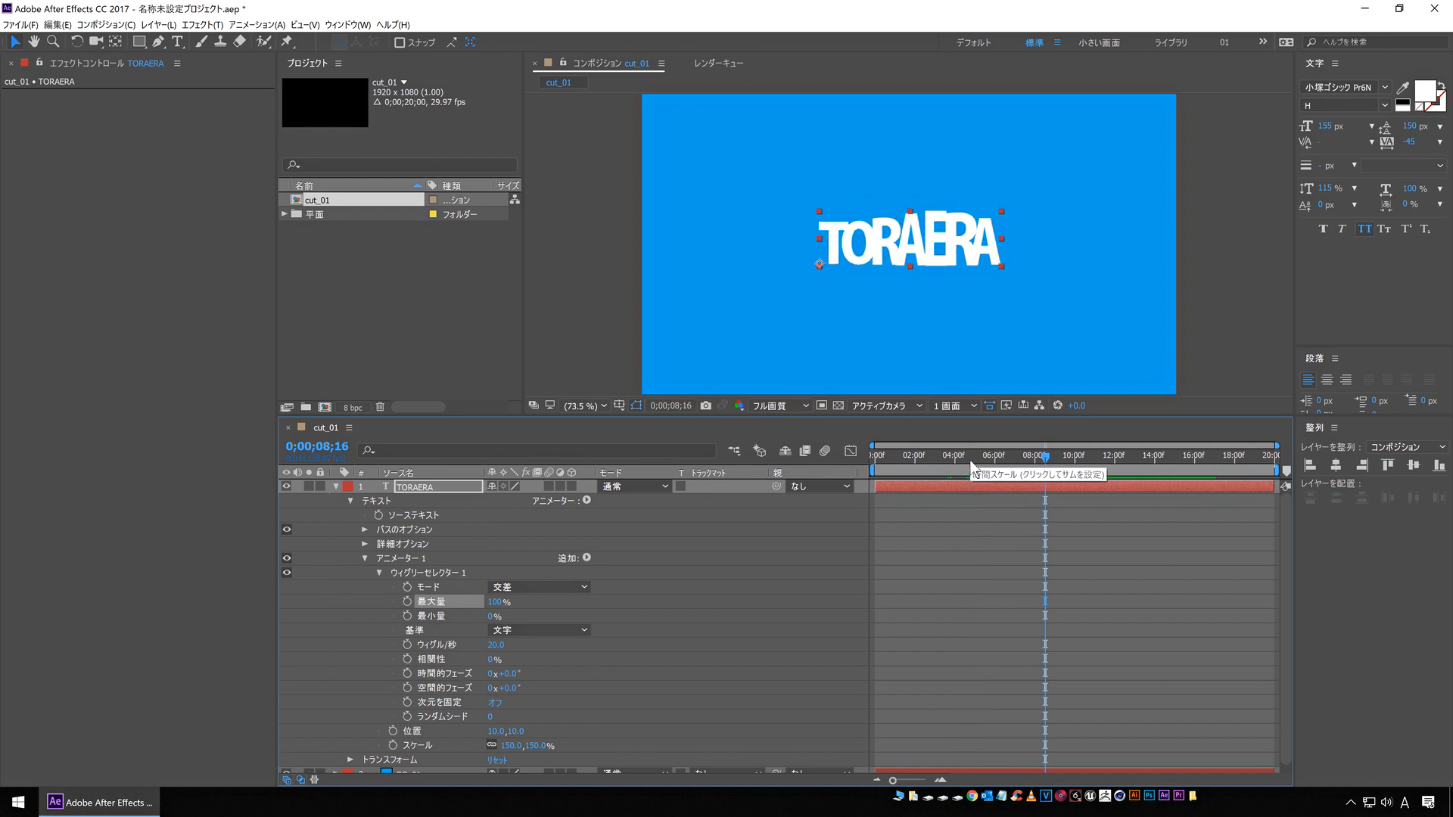
Set the wiggly selector's minimum amount (最小量) to -100% and replay the animation from the start
{"action": "left_click_drag", "start_coordinate": [489, 616], "coordinate": [369, 618]}
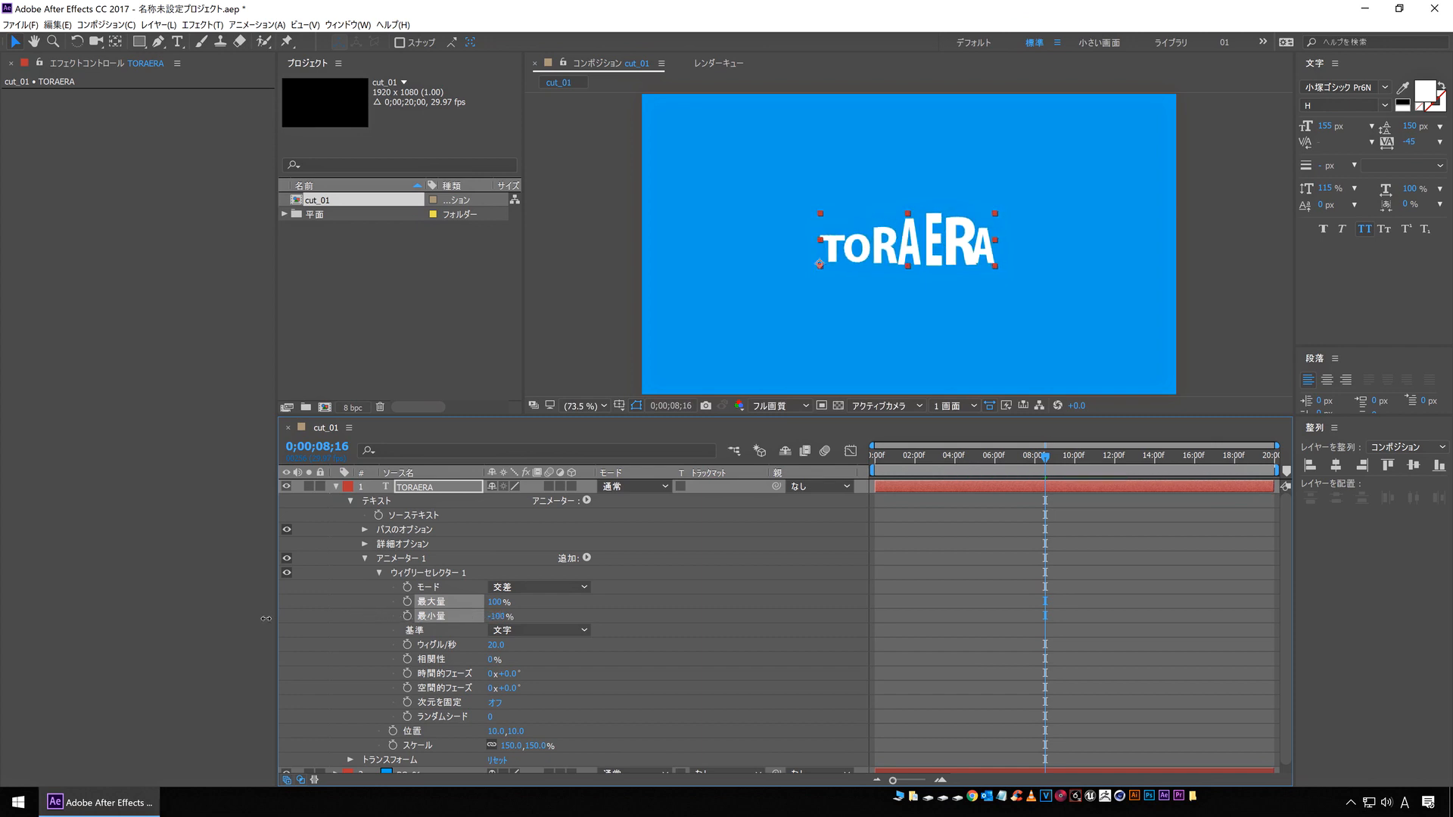
{"action": "left_click", "coordinate": [948, 456]}
{"action": "key", "text": "space"}
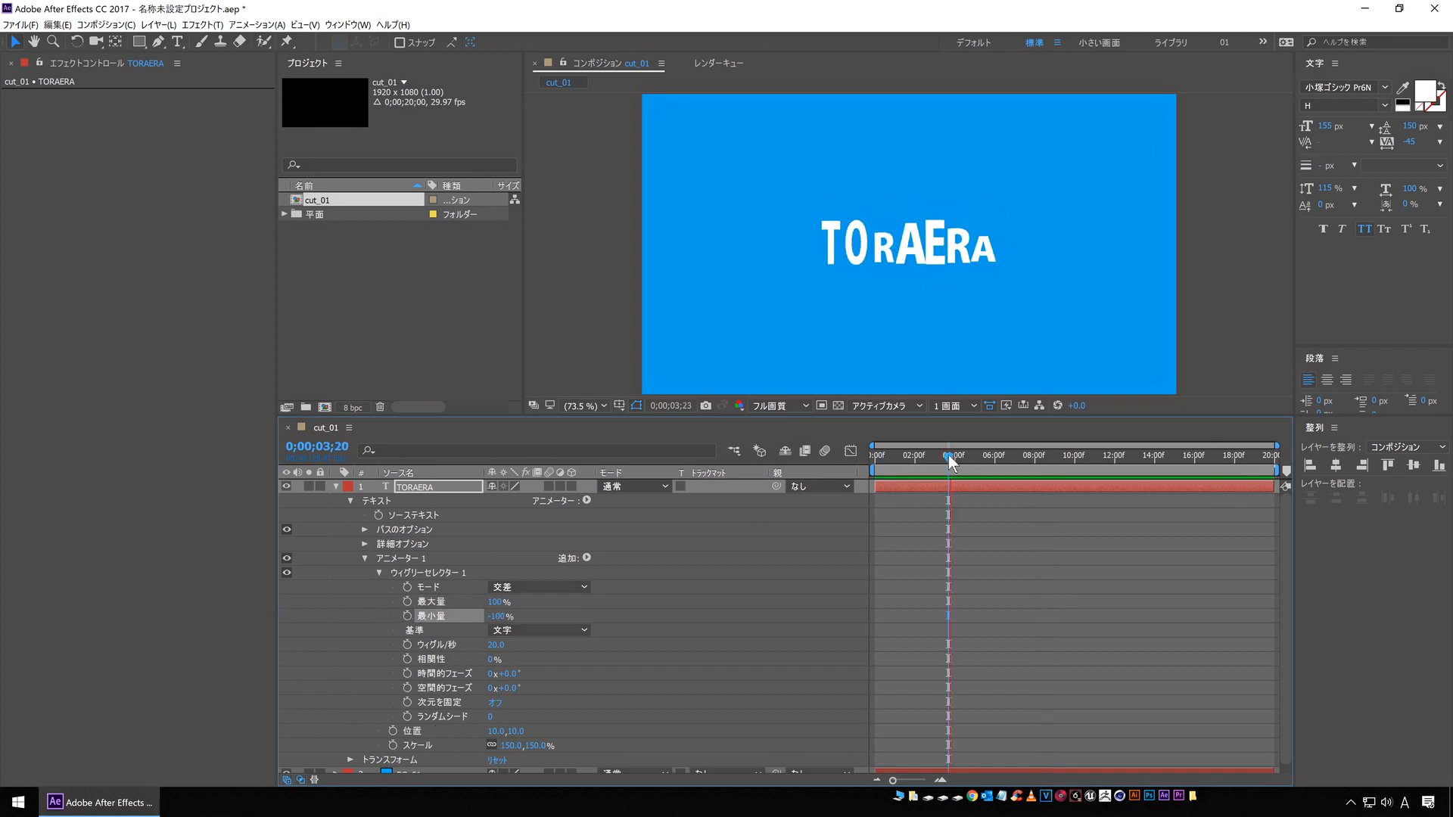
{"action": "left_click", "coordinate": [994, 454]}
{"action": "key", "text": "Home"}
{"action": "key", "text": "space"}
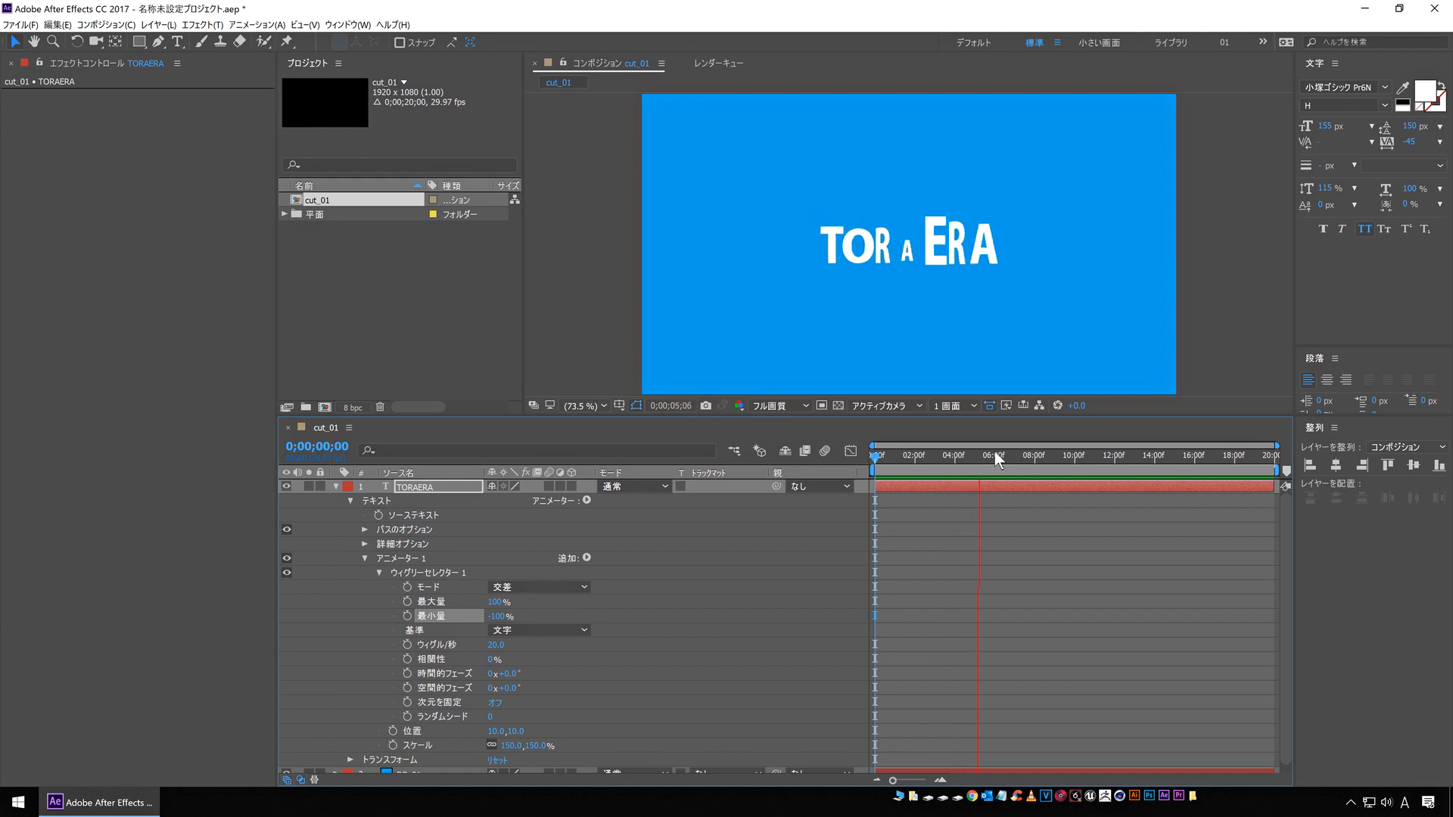
{"action": "left_click", "coordinate": [994, 454]}
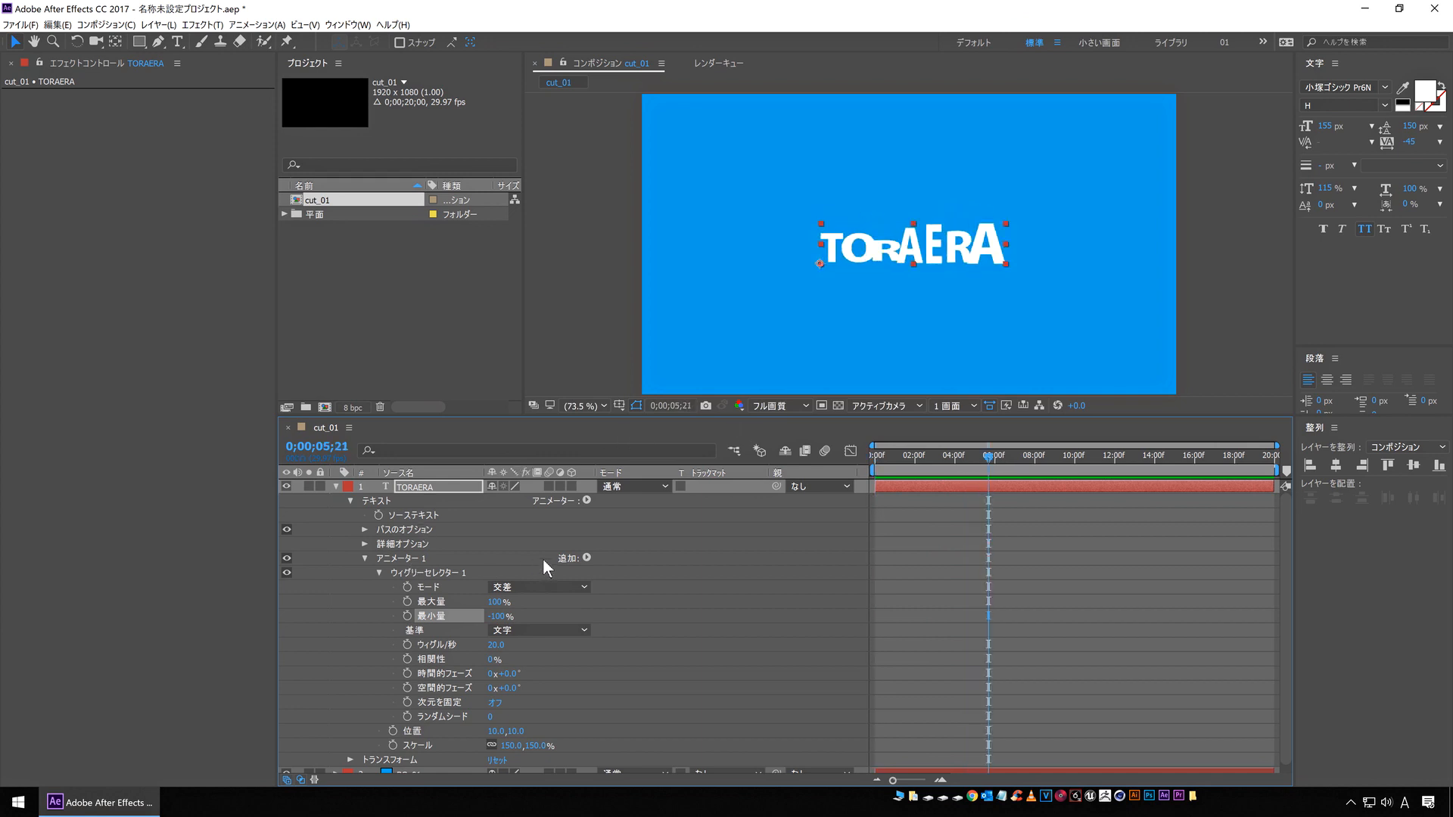
Add a skew (歪曲) property to アニメーター 1 and set the skew to 39
{"action": "left_click", "coordinate": [588, 559]}
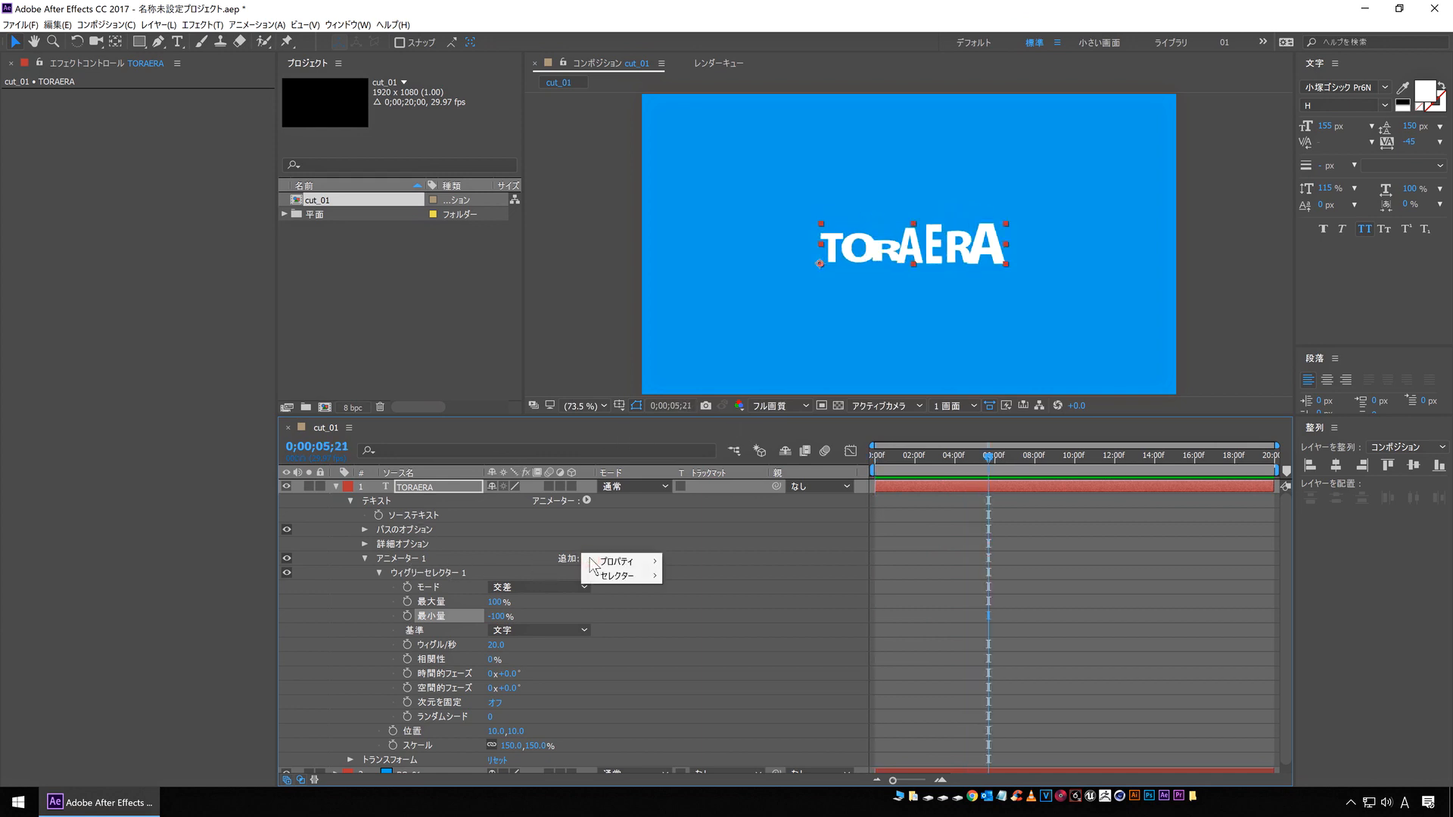
{"action": "mouse_move", "coordinate": [613, 566]}
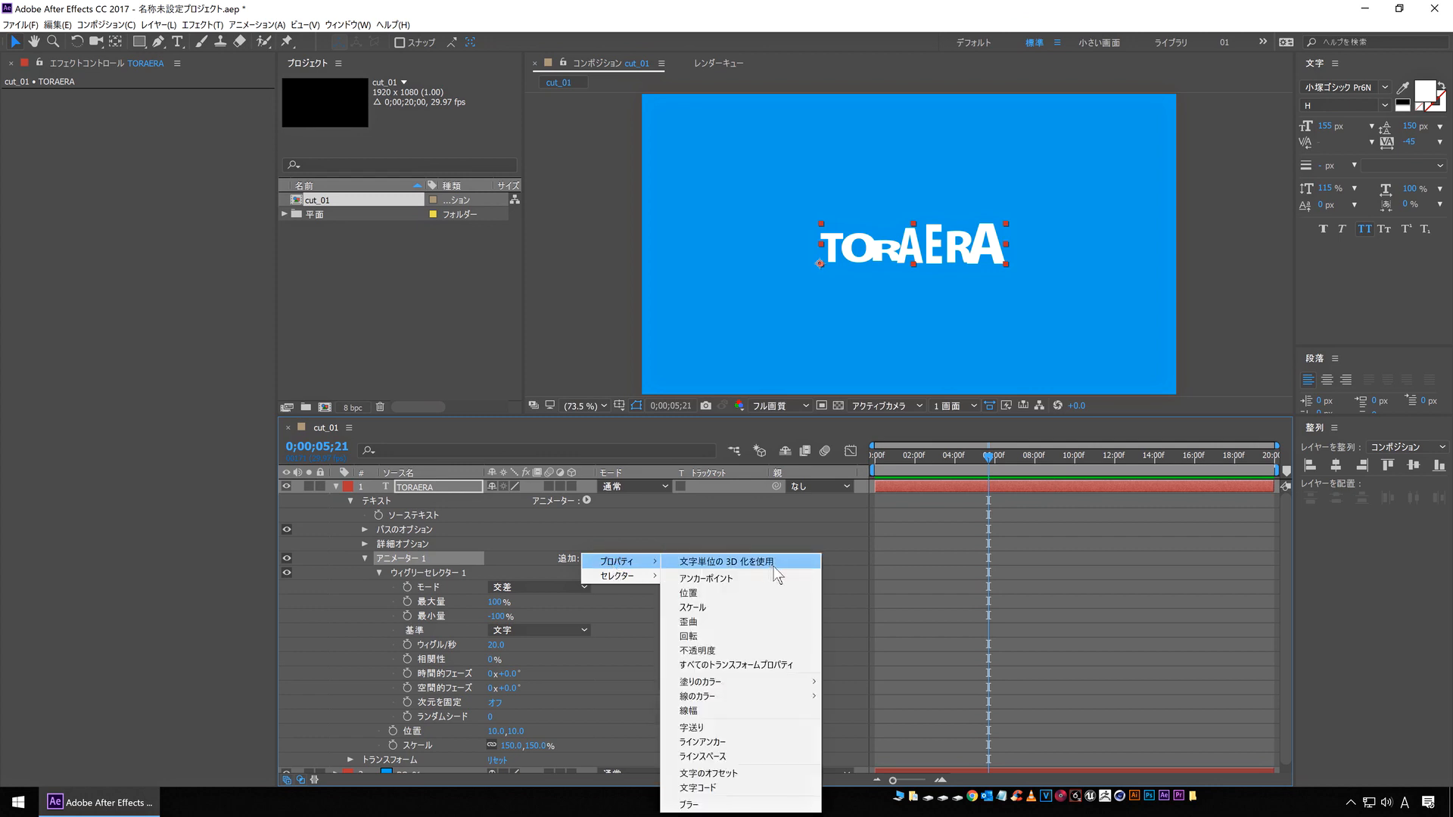
{"action": "left_click", "coordinate": [740, 622]}
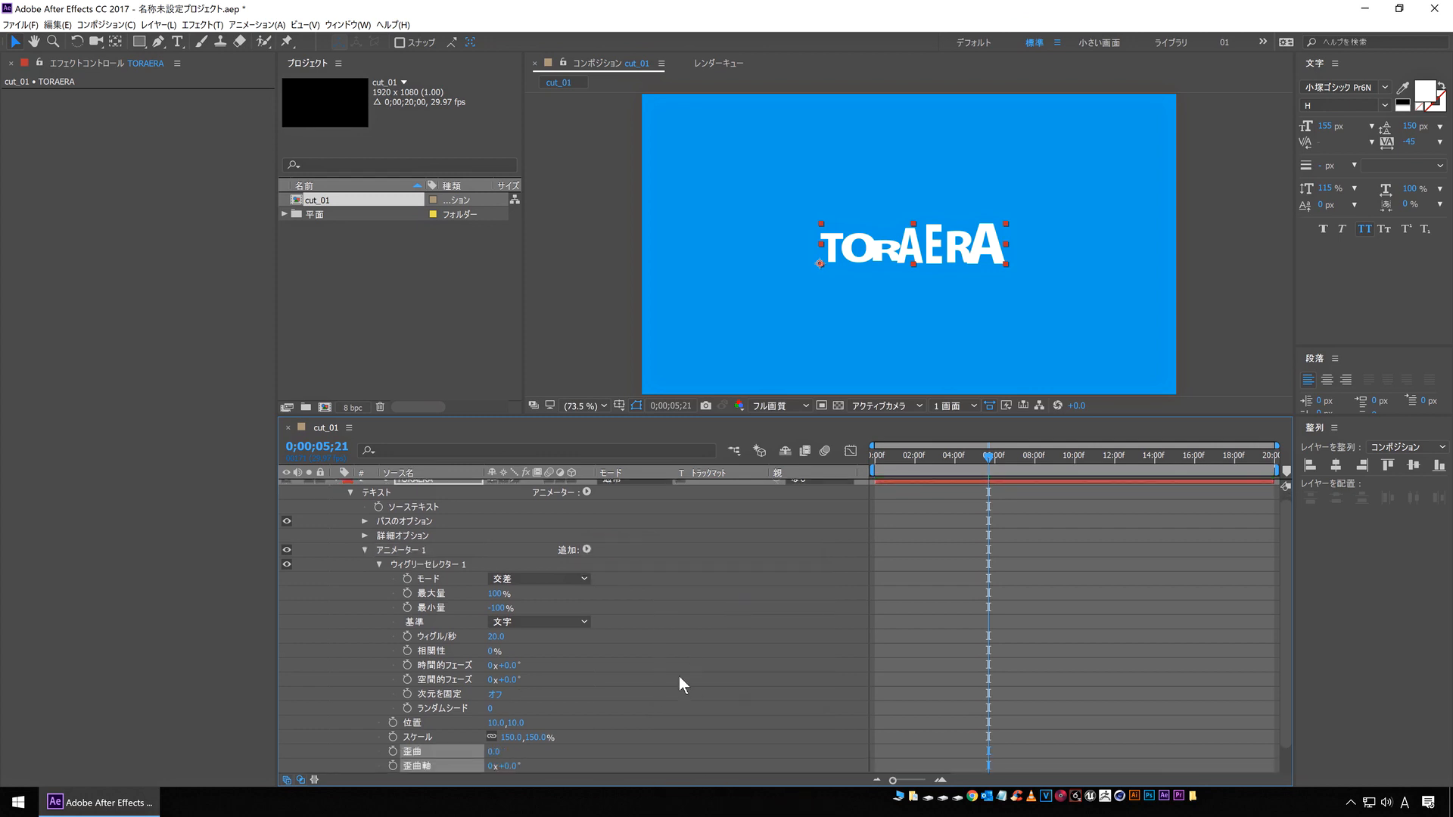
{"action": "left_click_drag", "start_coordinate": [490, 751], "coordinate": [521, 750]}
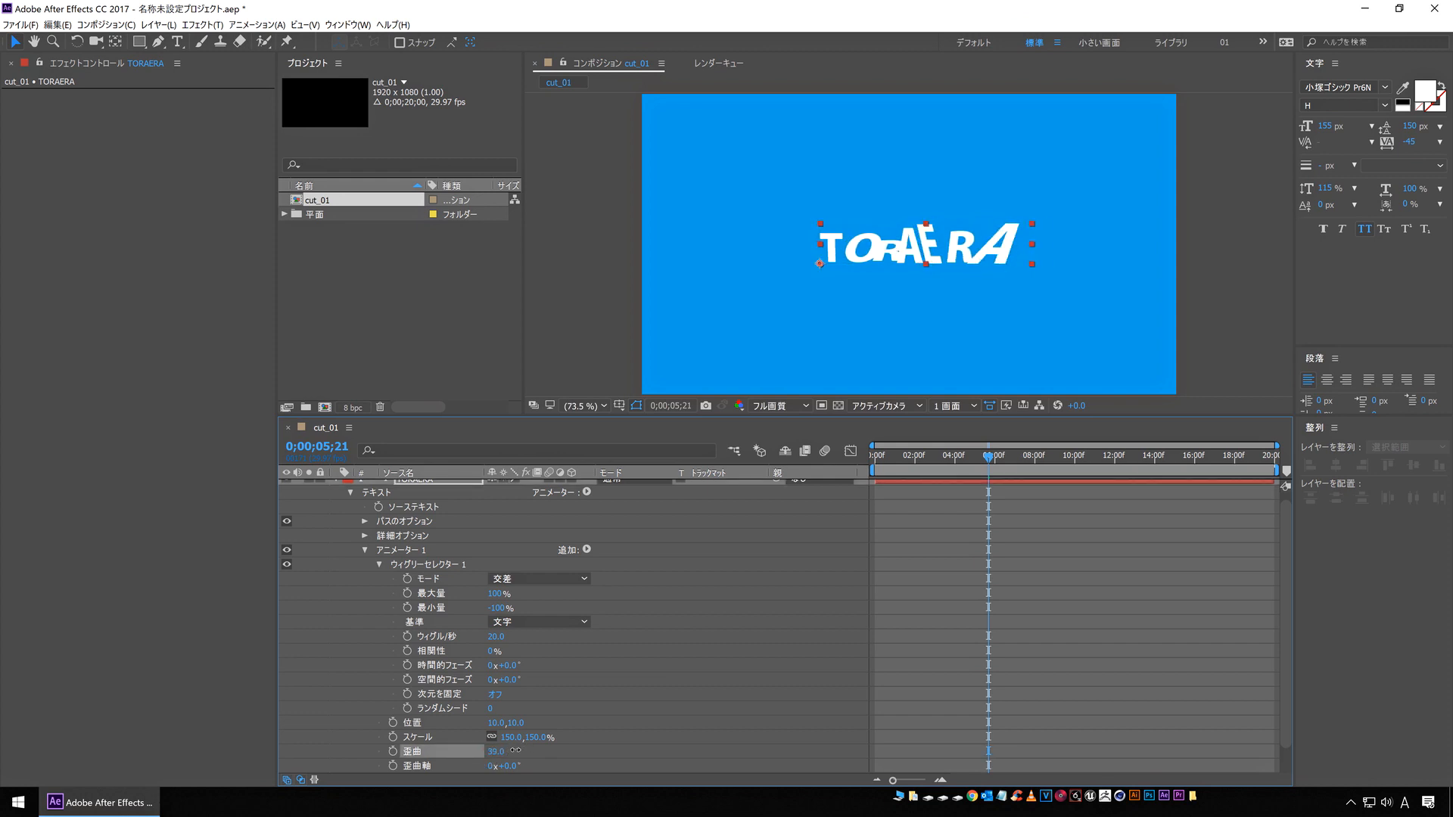
Set the animator's skew axis (歪曲軸) to 130° and preview the distorted letters from the start
{"action": "left_click_drag", "start_coordinate": [508, 769], "coordinate": [622, 757]}
{"action": "left_click_drag", "start_coordinate": [957, 458], "coordinate": [815, 450]}
{"action": "key", "text": "space"}
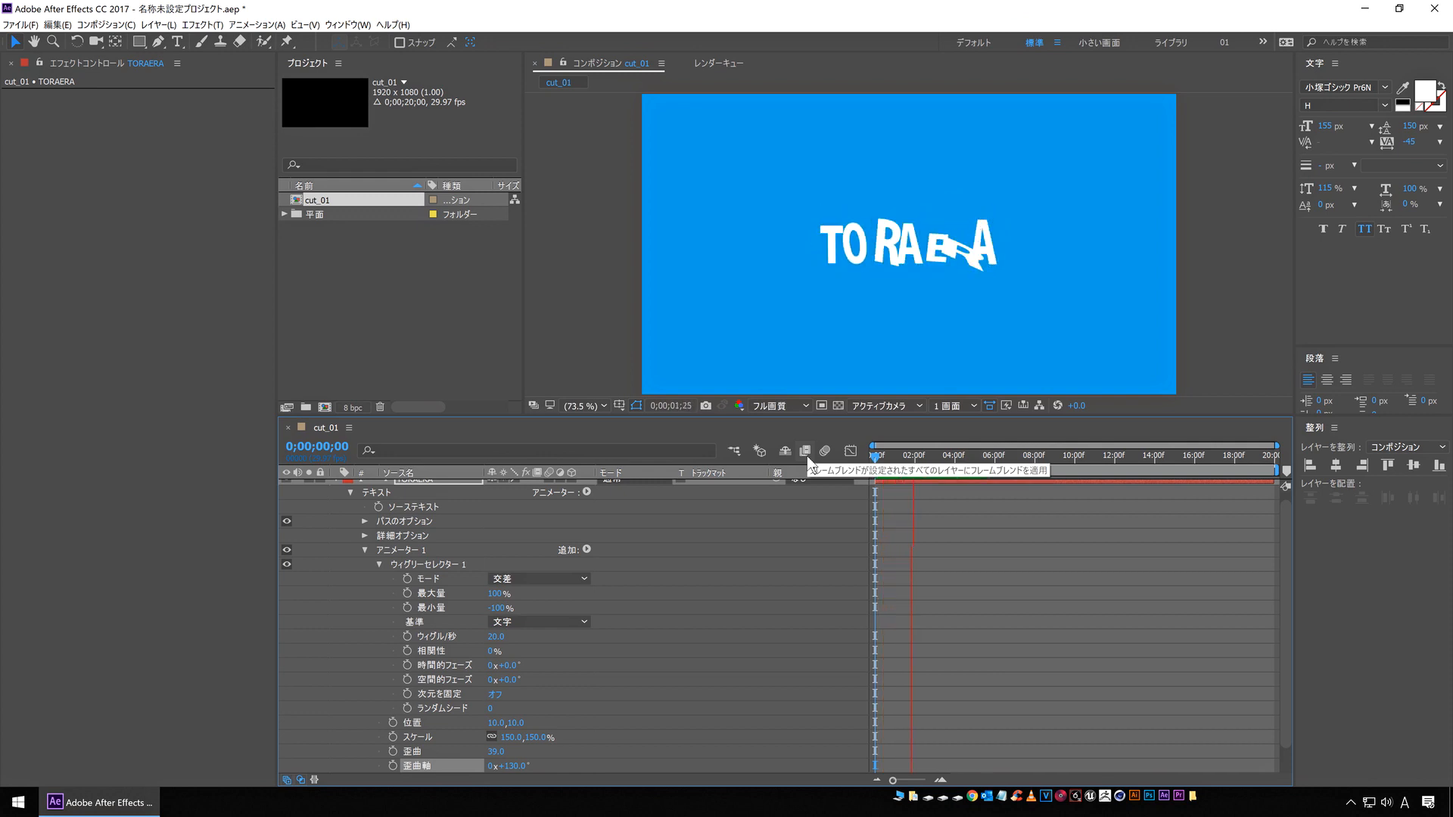
{"action": "key", "text": "space"}
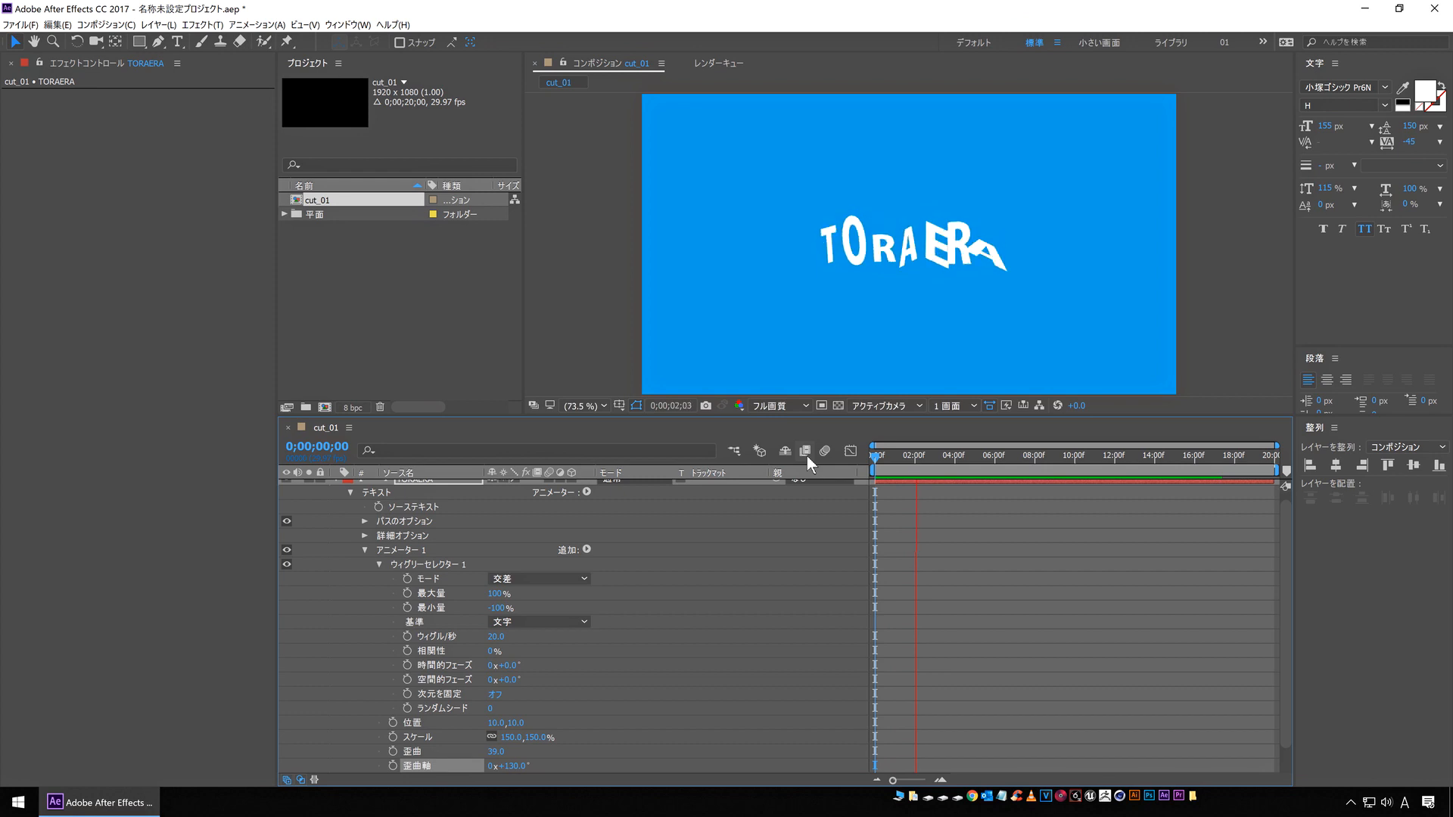
{"action": "key", "text": "space"}
Add an opacity (不透明度) property to アニメーター 1, set it to 0% and play the animation from the start
{"action": "left_click", "coordinate": [588, 551]}
{"action": "mouse_move", "coordinate": [616, 554]}
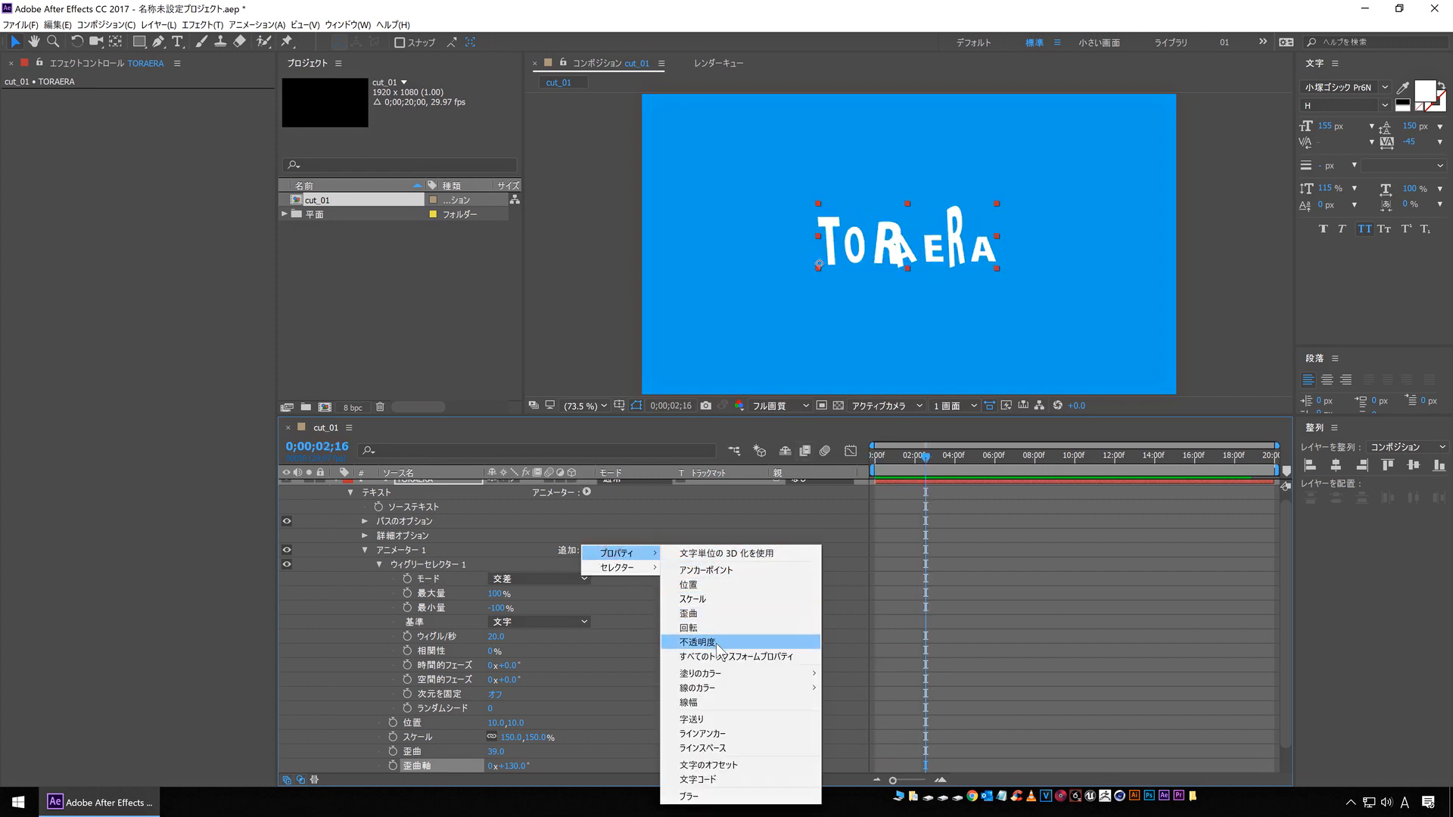
{"action": "left_click", "coordinate": [698, 643]}
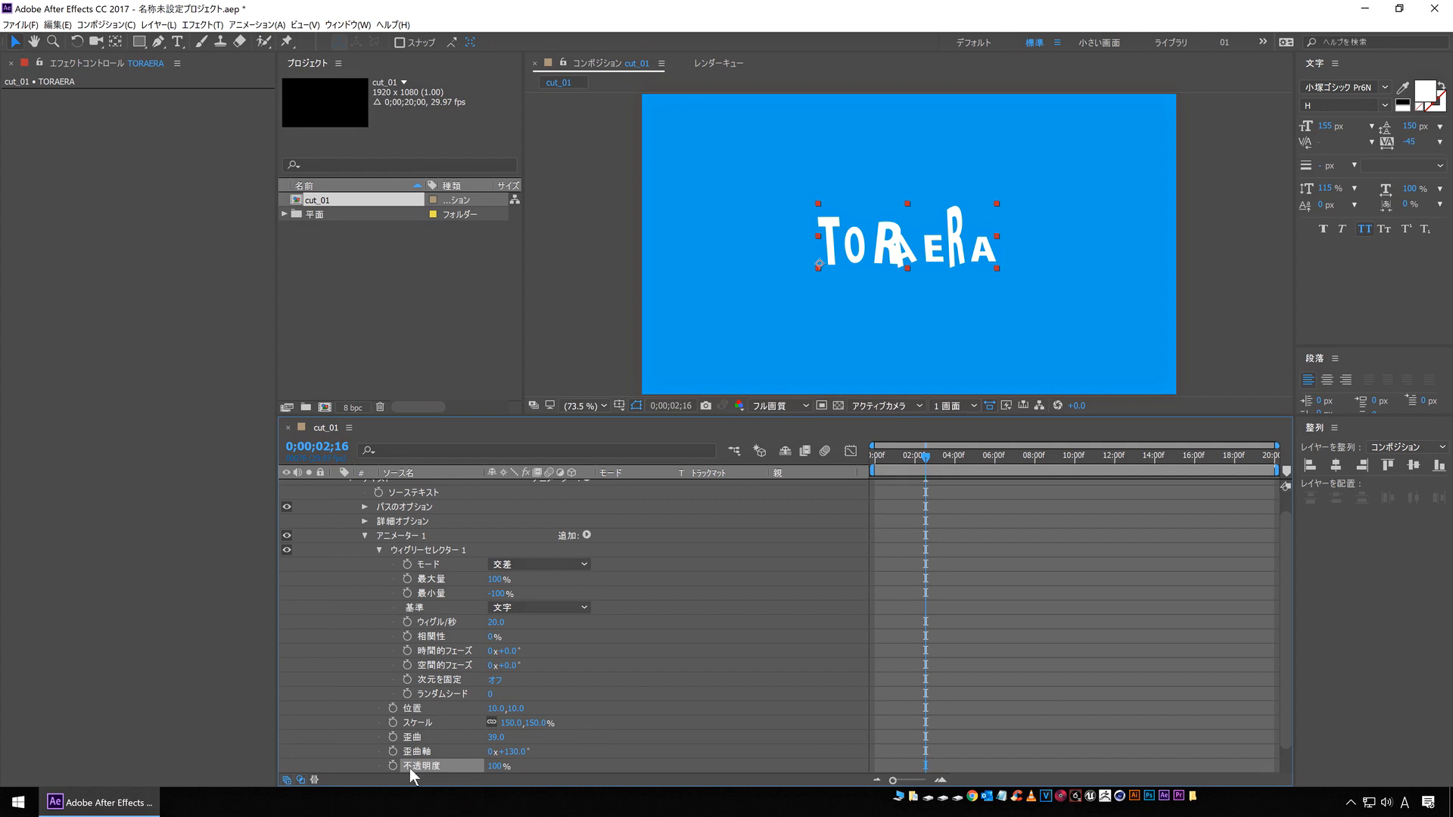
{"action": "type", "text": "0"}
{"action": "key", "text": "Return"}
{"action": "key", "text": "Home"}
{"action": "key", "text": "space"}
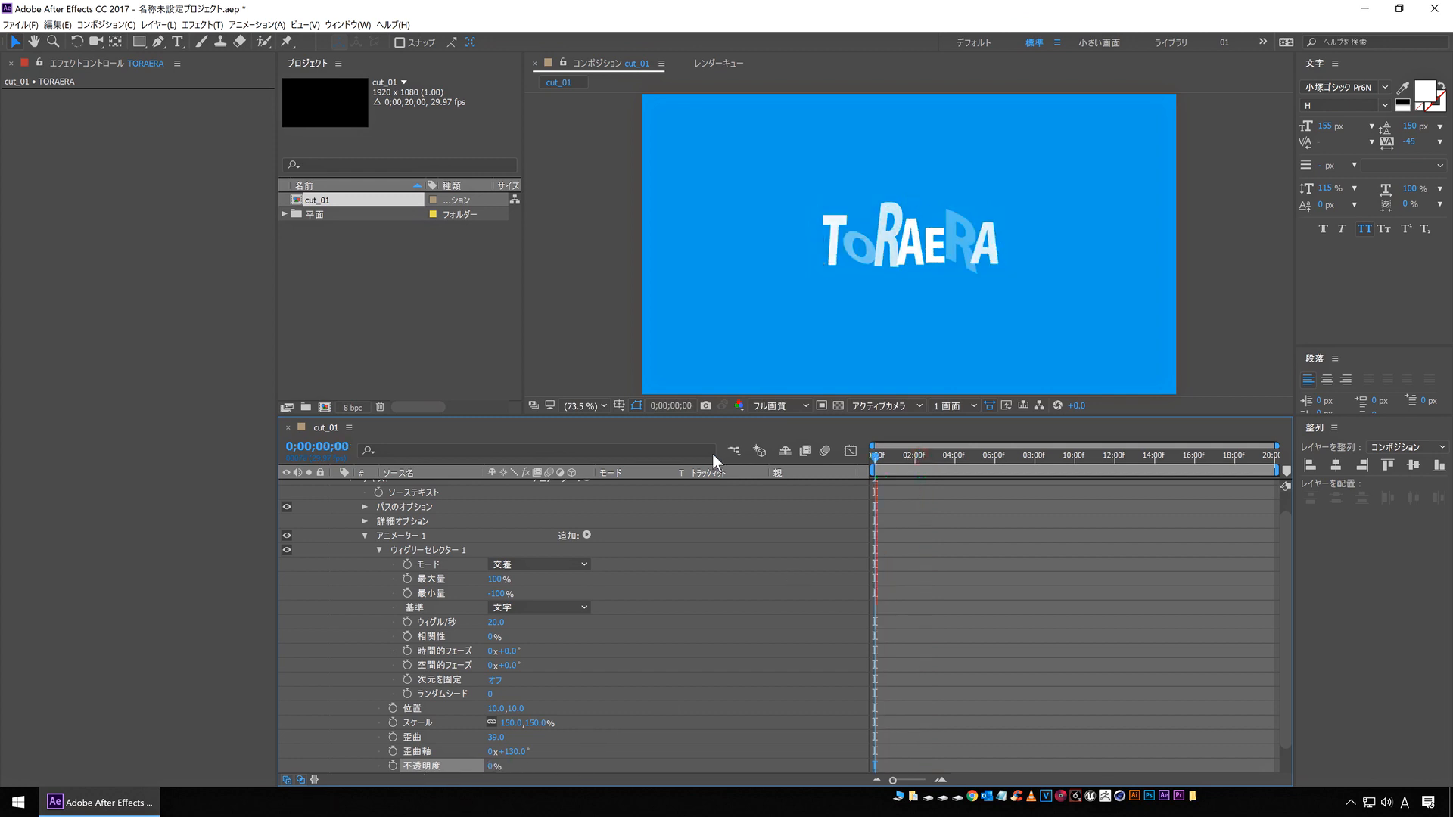